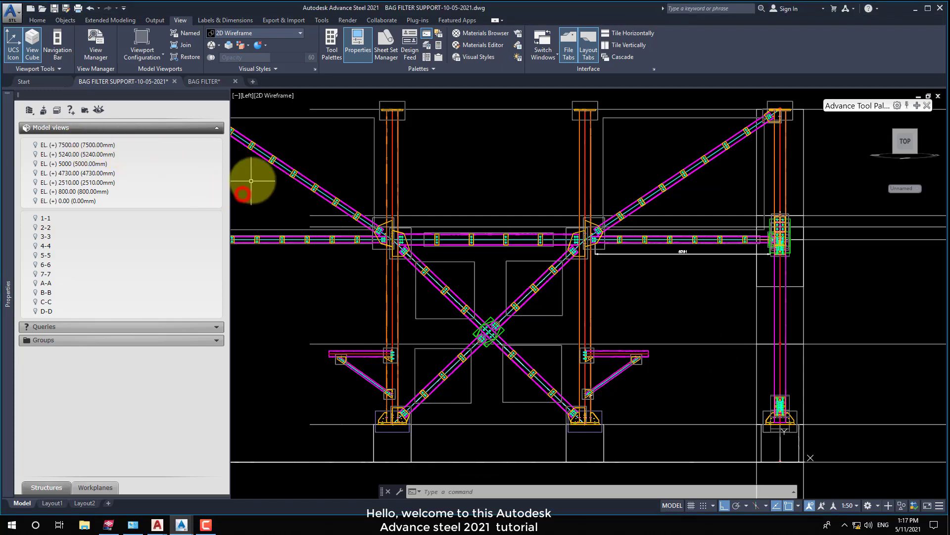
# - Review the walkway drawing, then show the bag filter support frame in SW Isometric
pyautogui.click(202, 82)
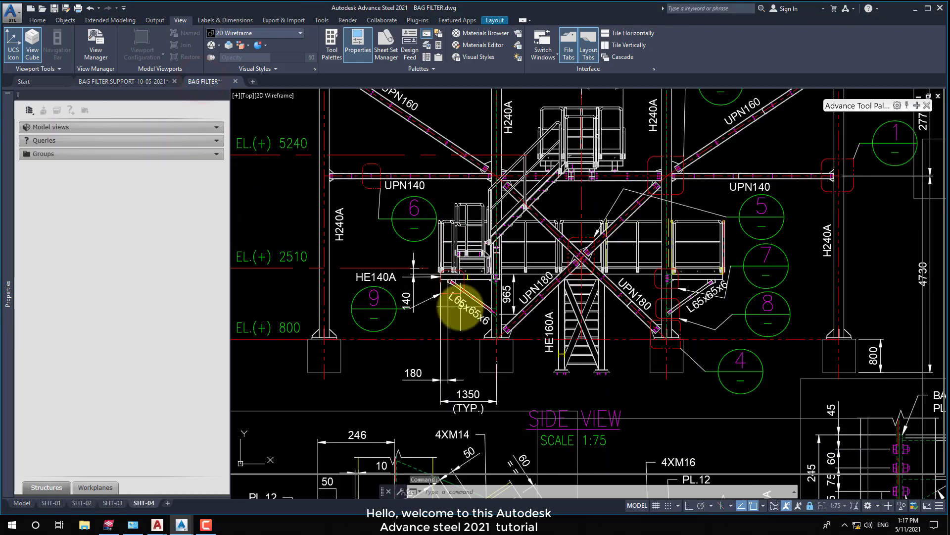
pyautogui.scroll(-3, 382, 350)
pyautogui.scroll(2, 445, 304)
pyautogui.scroll(2, 450, 306)
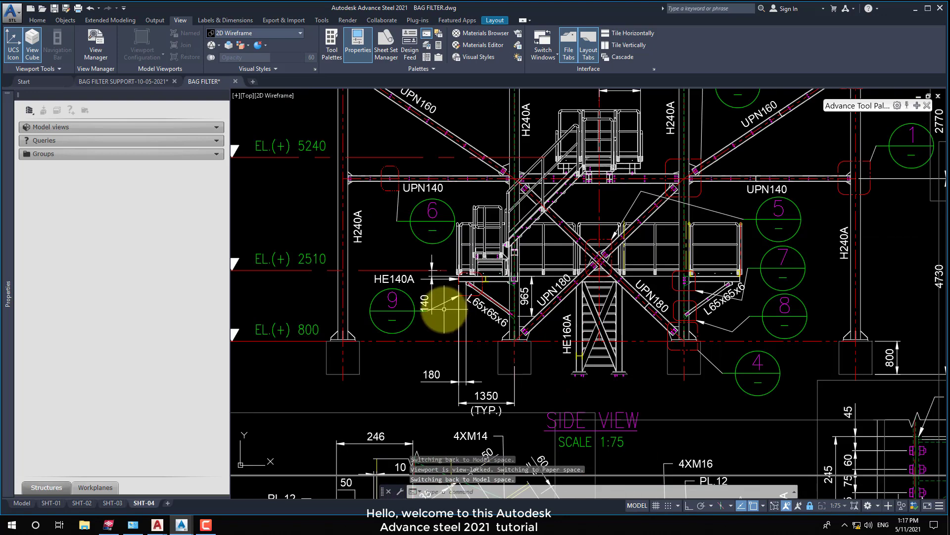
pyautogui.scroll(1, 466, 305)
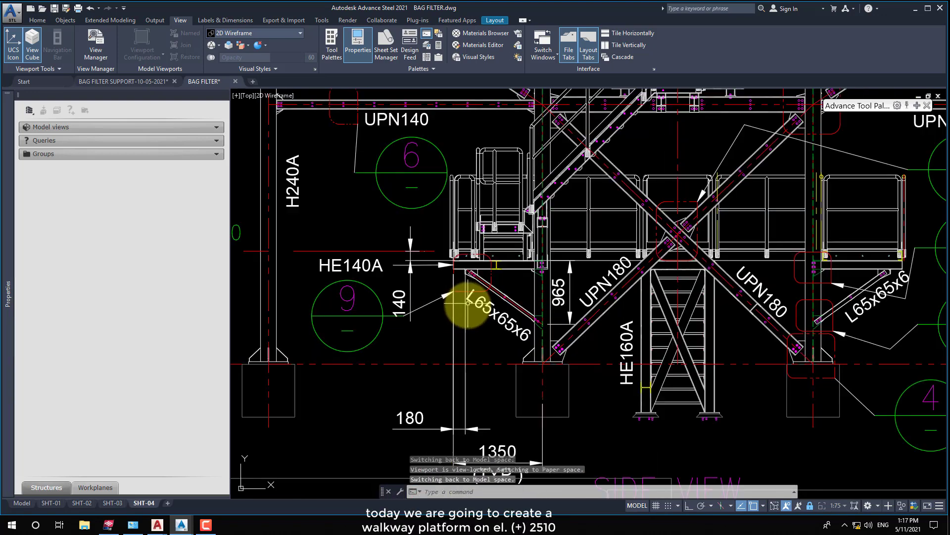
pyautogui.scroll(1, 465, 312)
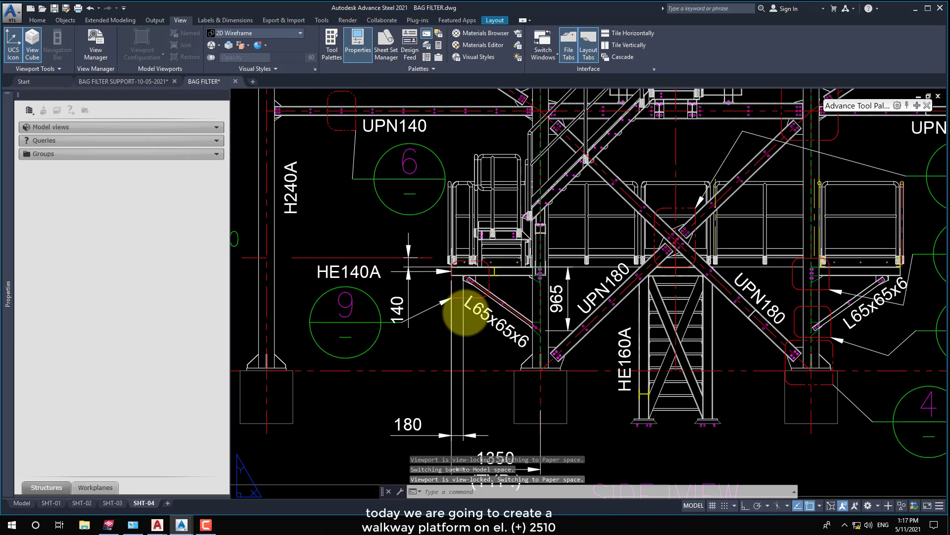
pyautogui.scroll(-2, 466, 315)
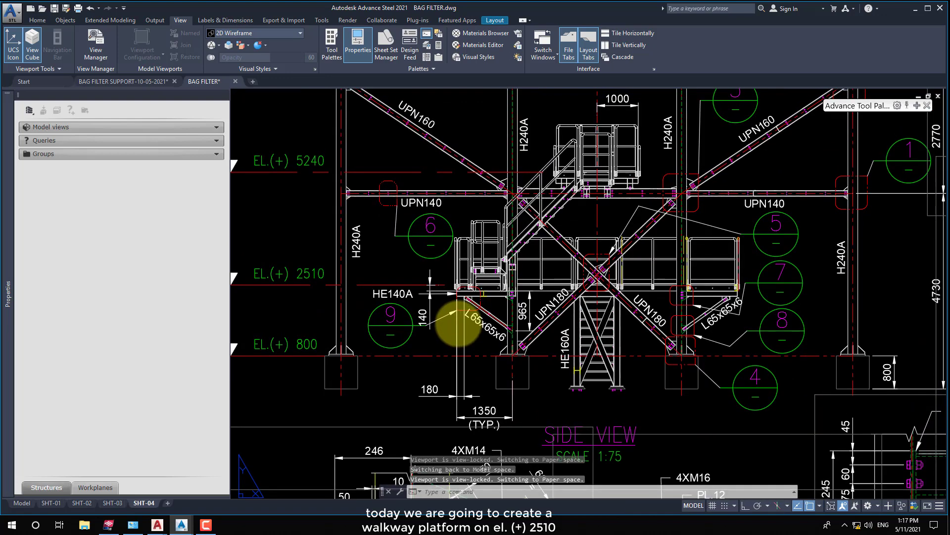
pyautogui.scroll(2, 455, 301)
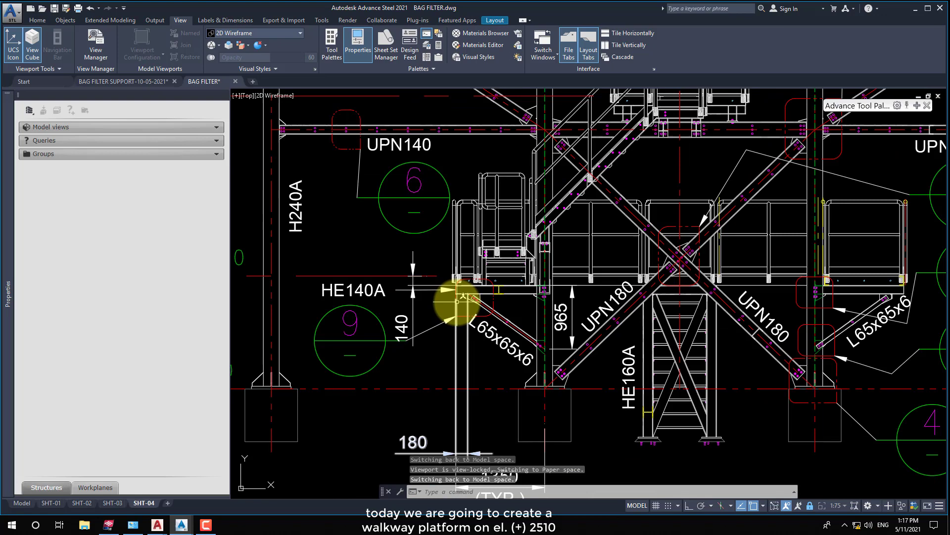
pyautogui.scroll(2, 413, 290)
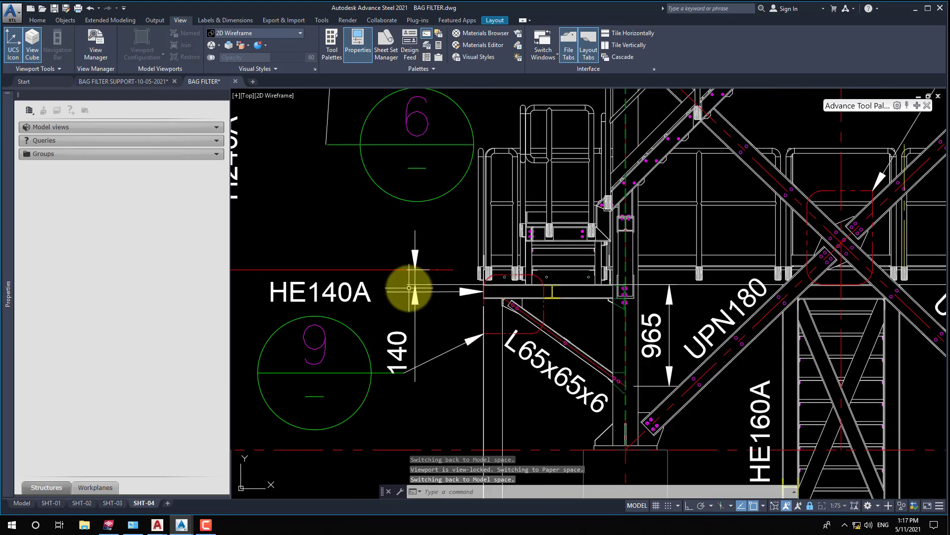
pyautogui.scroll(1, 419, 278)
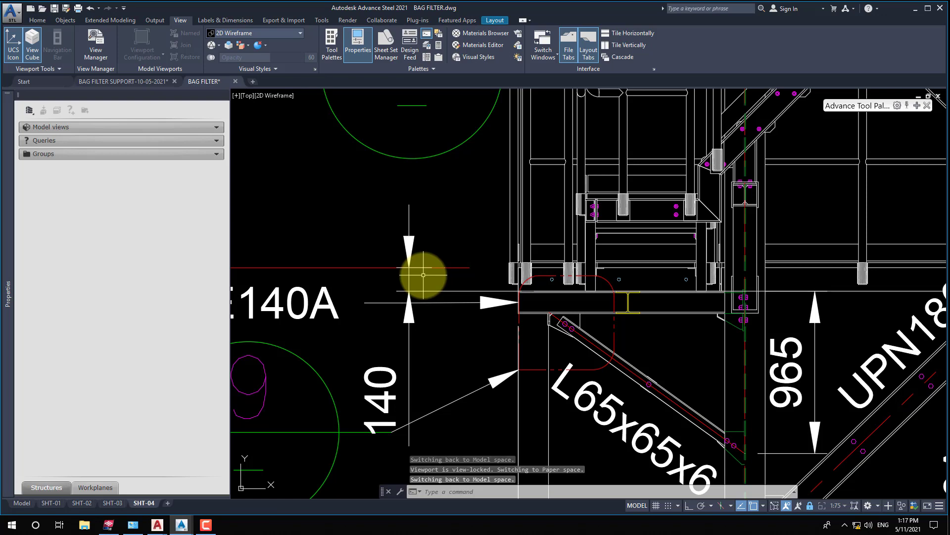
pyautogui.scroll(-2, 423, 275)
pyautogui.moveTo(416, 310)
pyautogui.mouseDown(button='middle')
pyautogui.moveTo(483, 312)
pyautogui.moveTo(494, 296)
pyautogui.mouseUp(button='middle')
pyautogui.scroll(-2, 494, 296)
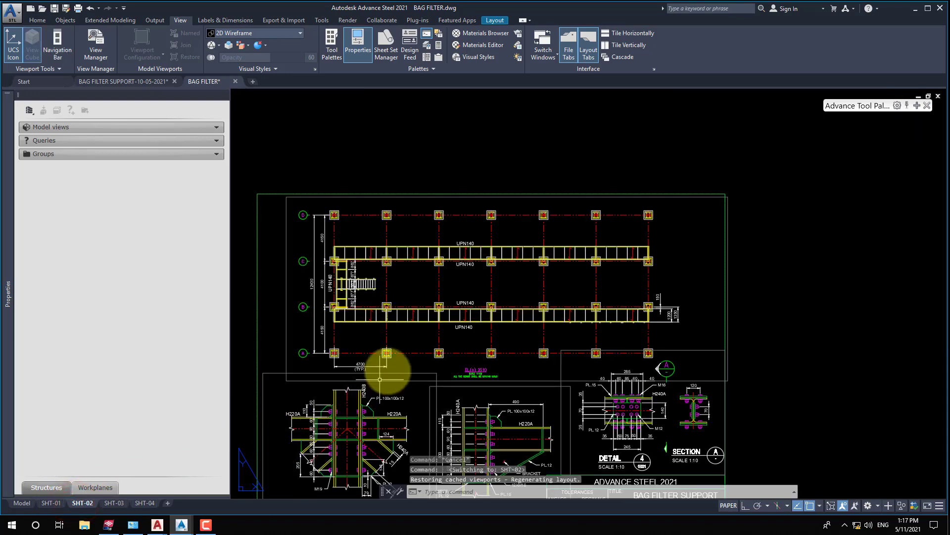
pyautogui.moveTo(364, 279); pyautogui.dragTo(363, 270, button='middle')
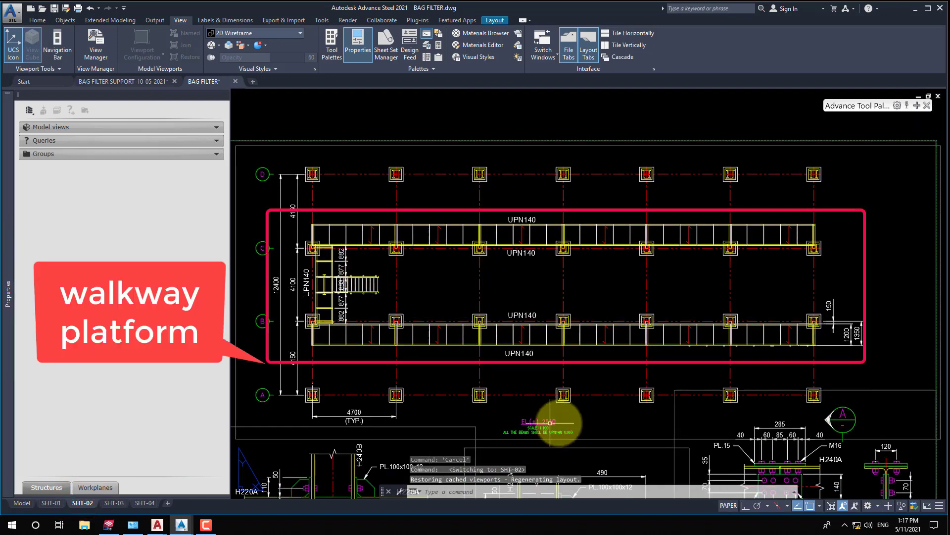
pyautogui.click(103, 84)
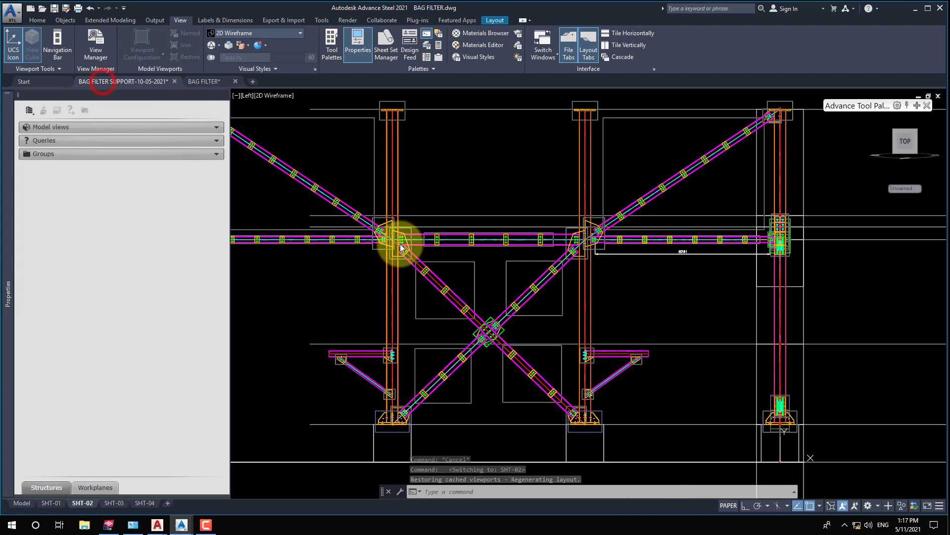
pyautogui.click(249, 96)
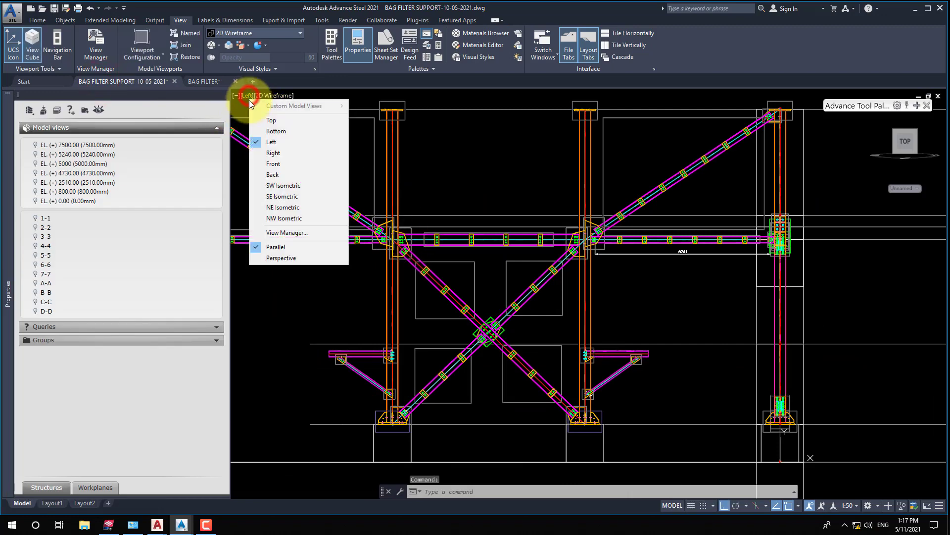
pyautogui.click(277, 186)
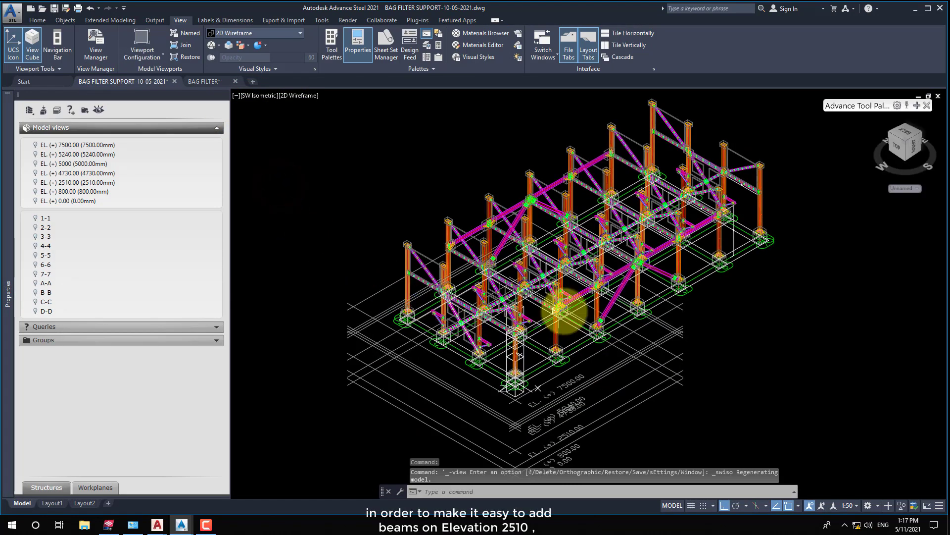
pyautogui.scroll(2, 562, 308)
pyautogui.scroll(2, 556, 315)
pyautogui.moveTo(545, 324)
pyautogui.mouseDown(button='middle')
pyautogui.moveTo(516, 337)
pyautogui.moveTo(451, 307)
pyautogui.mouseUp(button='middle')
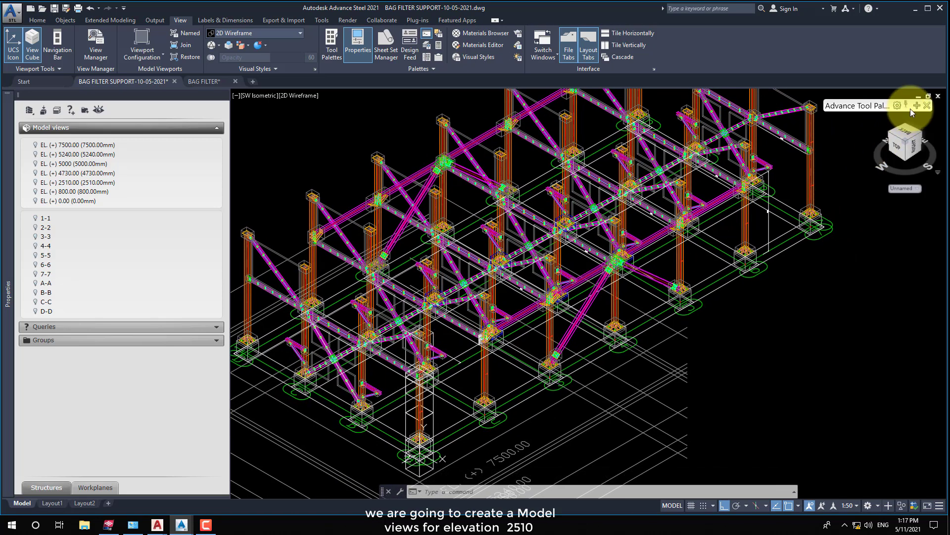
# - Start Create model views from the Advance Tool Palette's Quick views
pyautogui.click(917, 105)
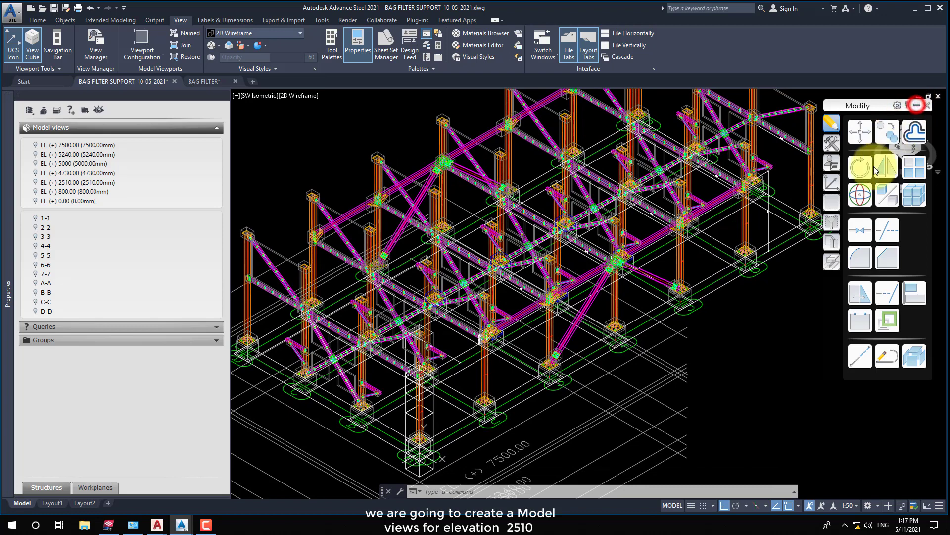
pyautogui.click(832, 240)
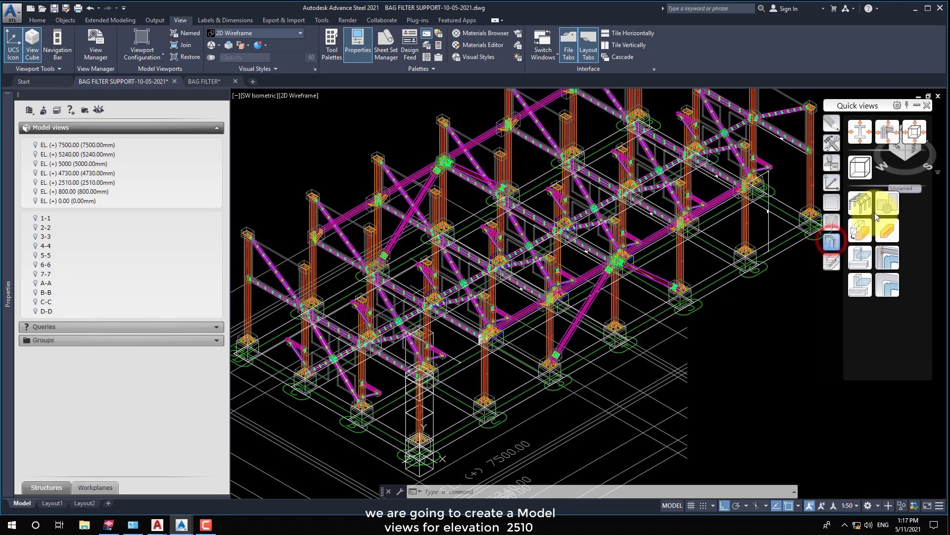
pyautogui.click(861, 169)
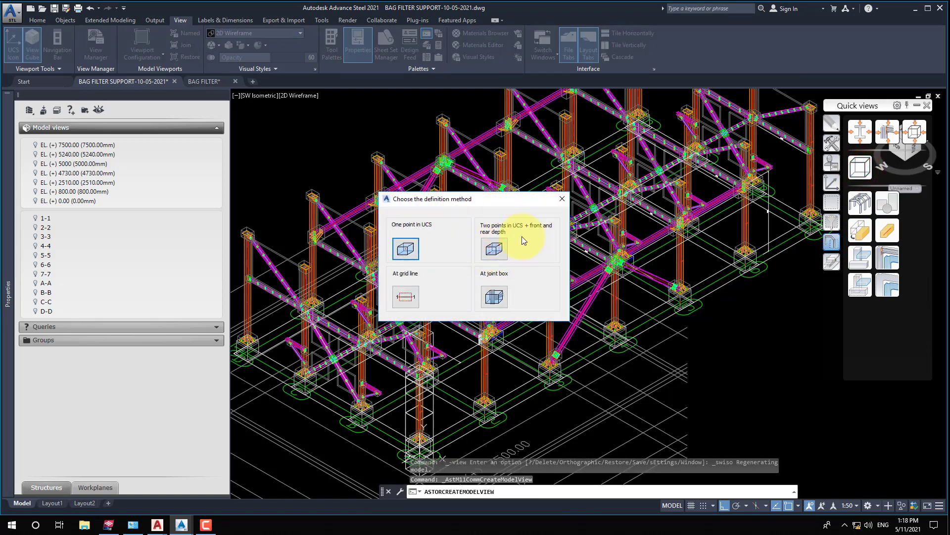
# - Cancel model-view creation, reset the UCS to World, and return to Quick views
pyautogui.click(562, 198)
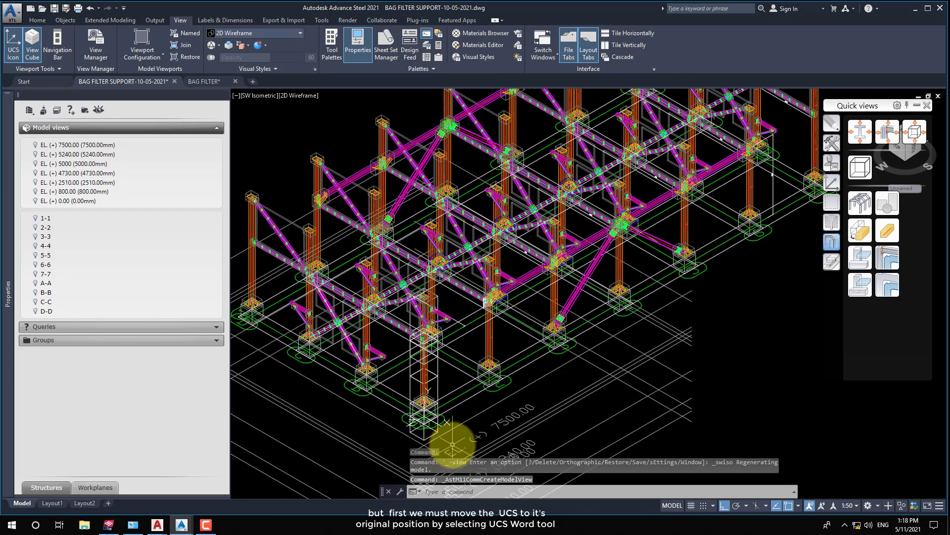
pyautogui.scroll(5, 482, 396)
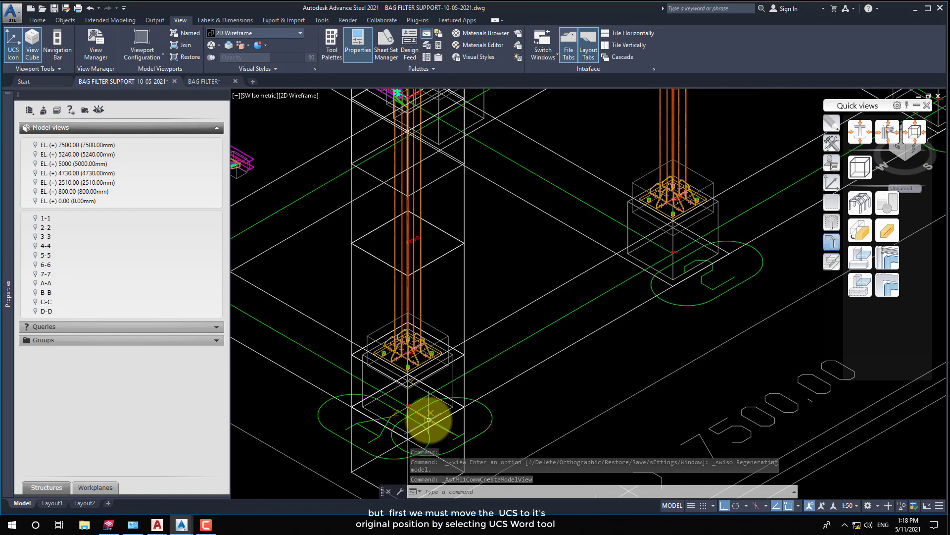
pyautogui.click(830, 183)
pyautogui.scroll(-4, 446, 412)
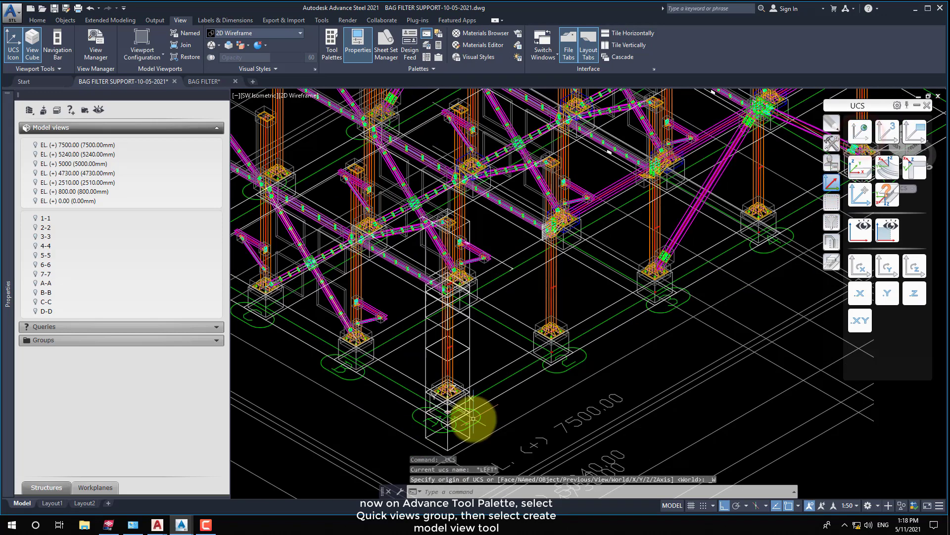
pyautogui.scroll(-2, 424, 372)
pyautogui.scroll(-1, 431, 364)
pyautogui.click(832, 239)
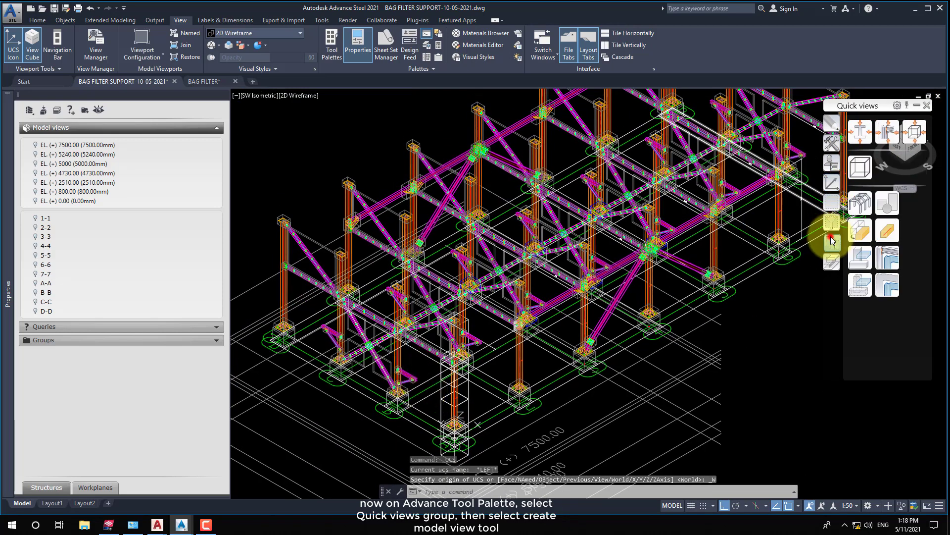
# - Create model view 2510 from two node-snapped box corners with the default direction
pyautogui.click(859, 169)
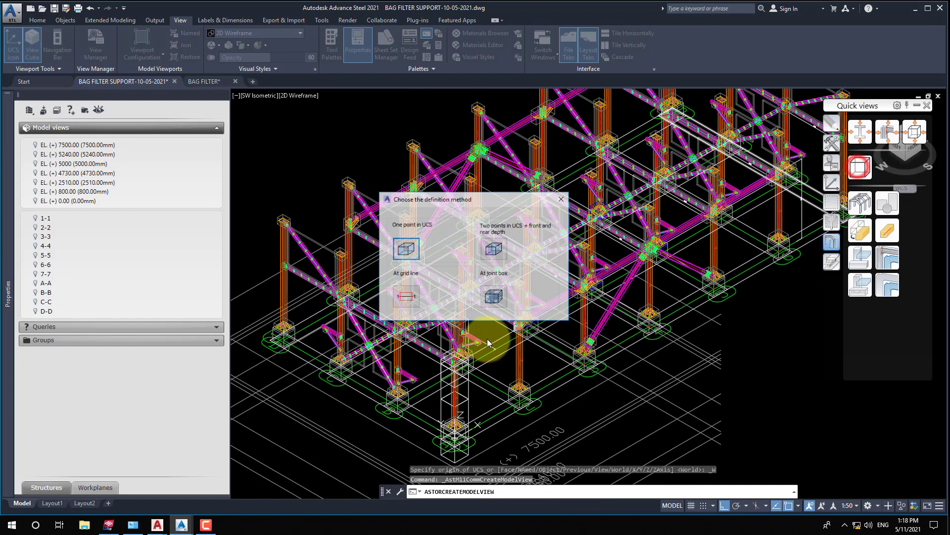
pyautogui.click(490, 252)
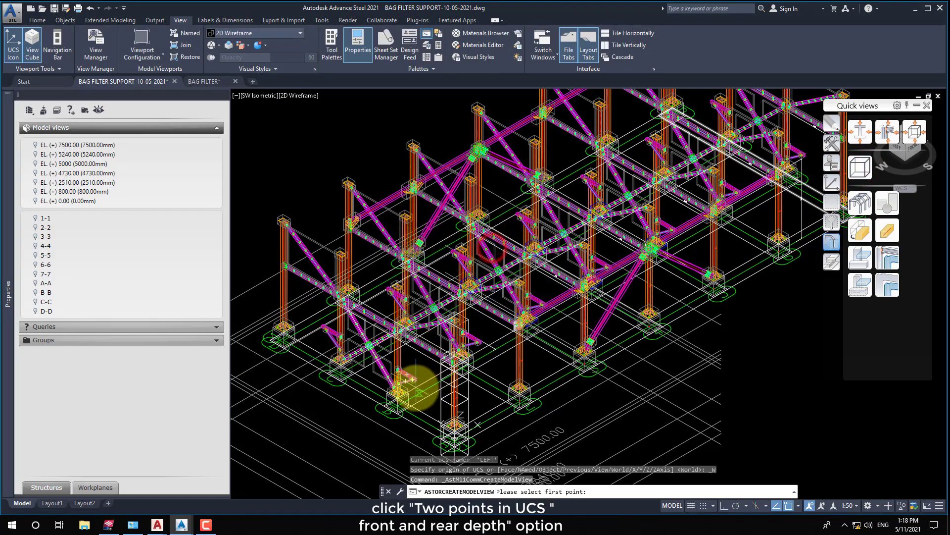
pyautogui.scroll(3, 416, 386)
pyautogui.keyDown('shift'); pyautogui.rightClick(421, 387); pyautogui.keyUp('shift')
pyautogui.click(446, 295)
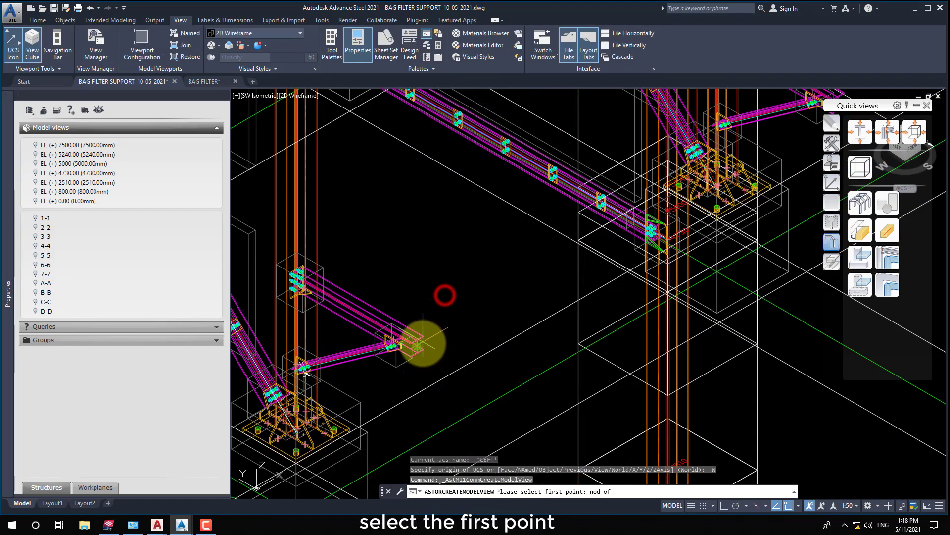
pyautogui.click(392, 357)
pyautogui.scroll(-3, 416, 349)
pyautogui.scroll(2, 520, 297)
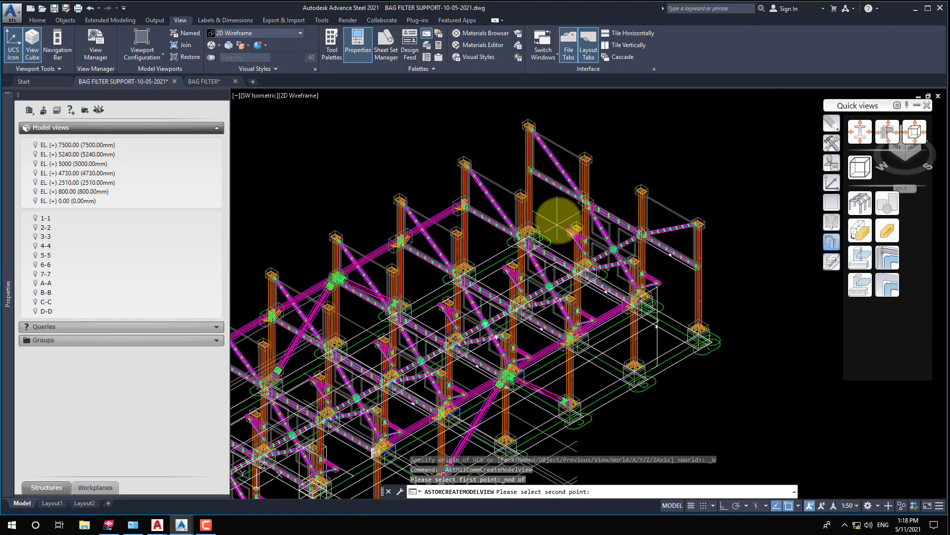
pyautogui.scroll(2, 583, 249)
pyautogui.scroll(2, 587, 261)
pyautogui.keyDown('shift'); pyautogui.rightClick(452, 197); pyautogui.keyUp('shift')
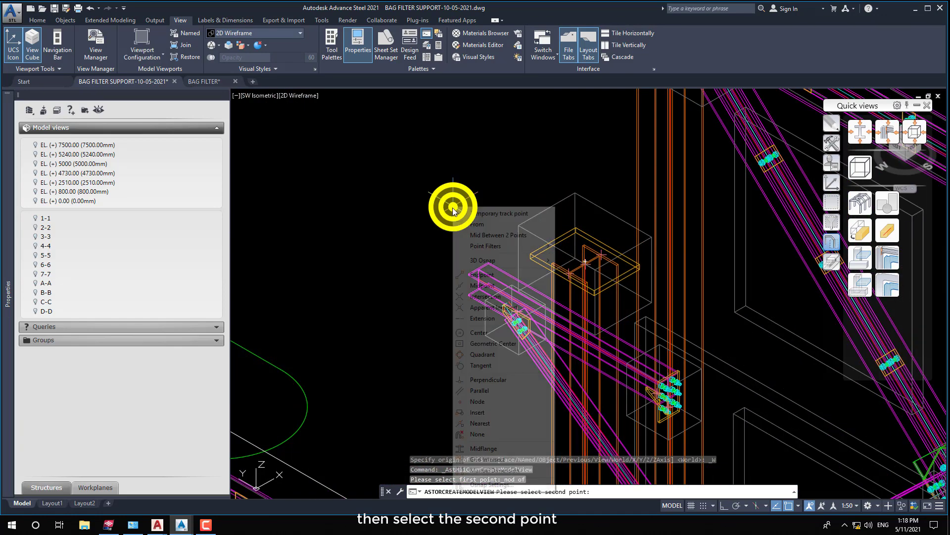
pyautogui.click(473, 401)
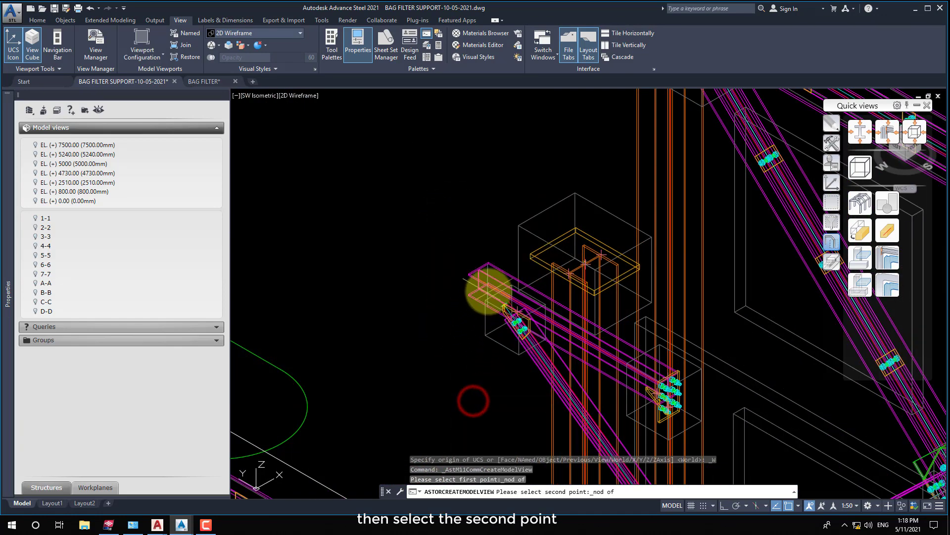
pyautogui.click(488, 286)
pyautogui.scroll(-5, 535, 222)
pyautogui.scroll(3, 550, 226)
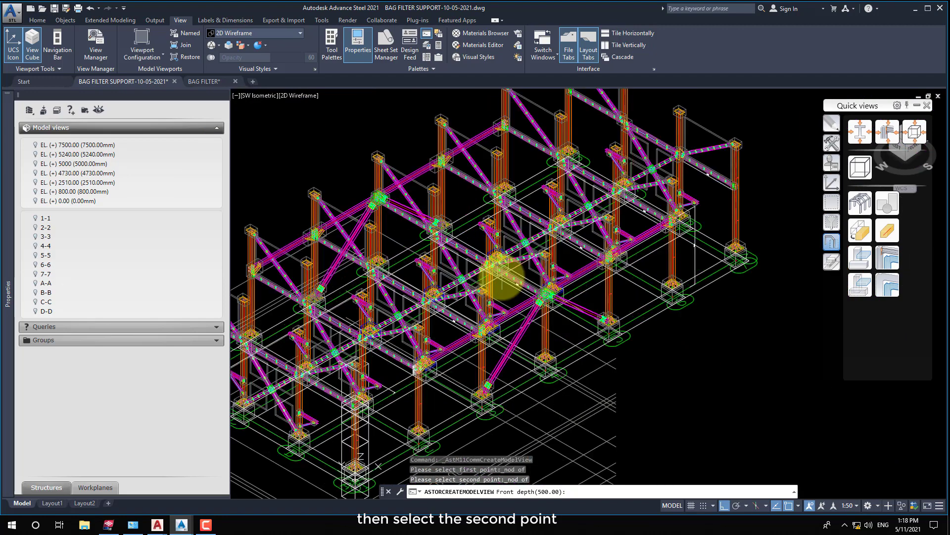
pyautogui.scroll(-2, 503, 276)
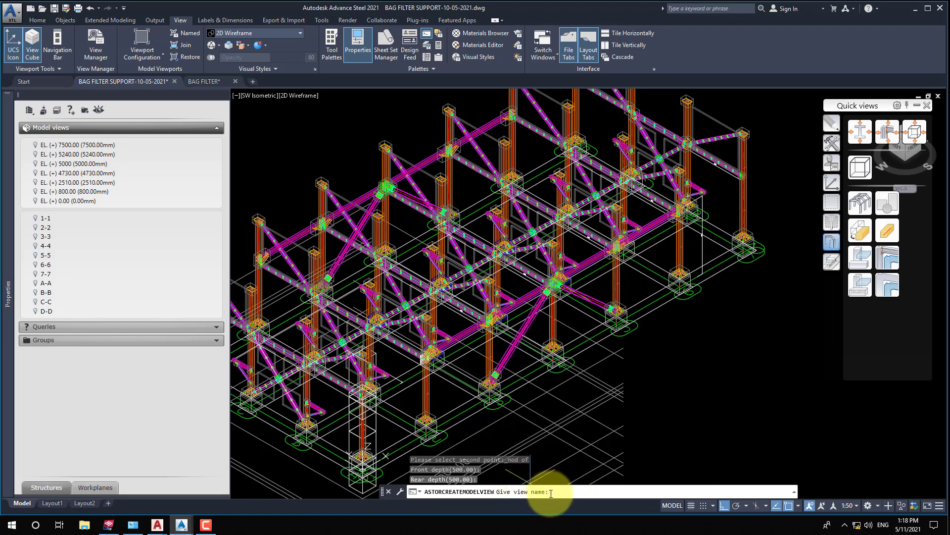
pyautogui.write('2510')
pyautogui.press('Return')
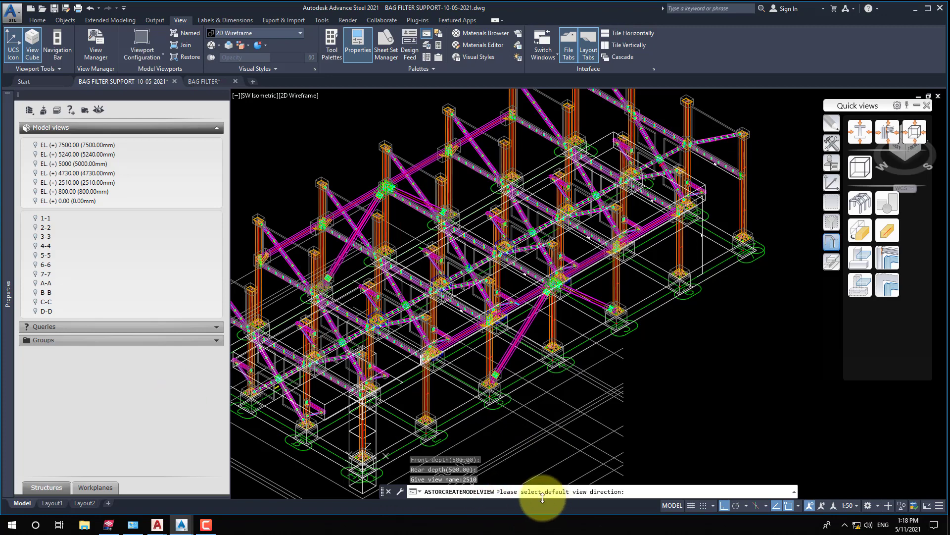
pyautogui.scroll(3, 475, 270)
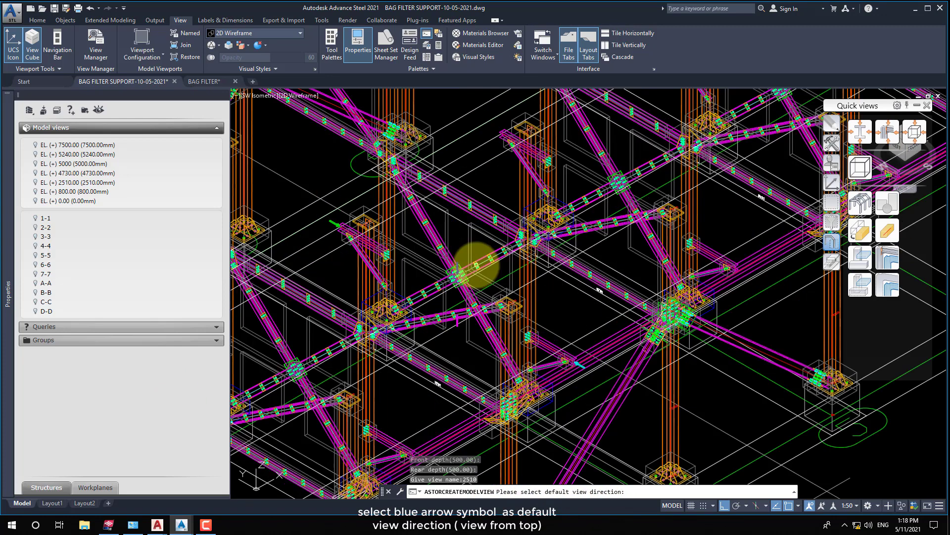
pyautogui.scroll(2, 460, 265)
pyautogui.scroll(-2, 470, 270)
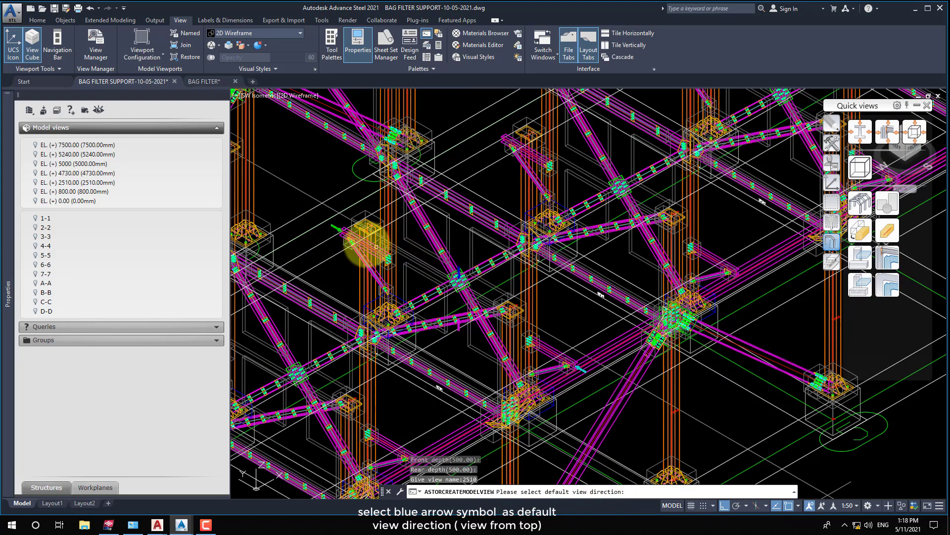
pyautogui.scroll(2, 580, 375)
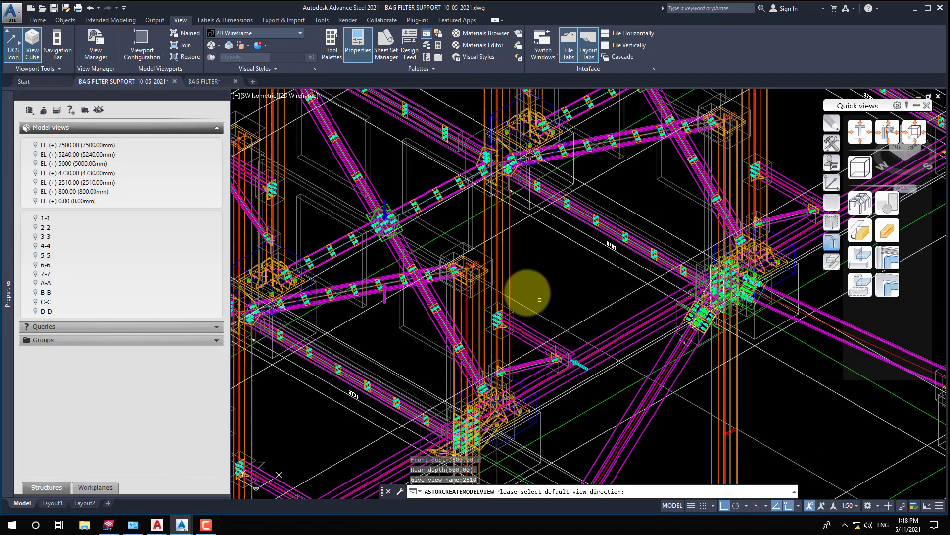
pyautogui.scroll(2, 366, 190)
pyautogui.scroll(2, 366, 190)
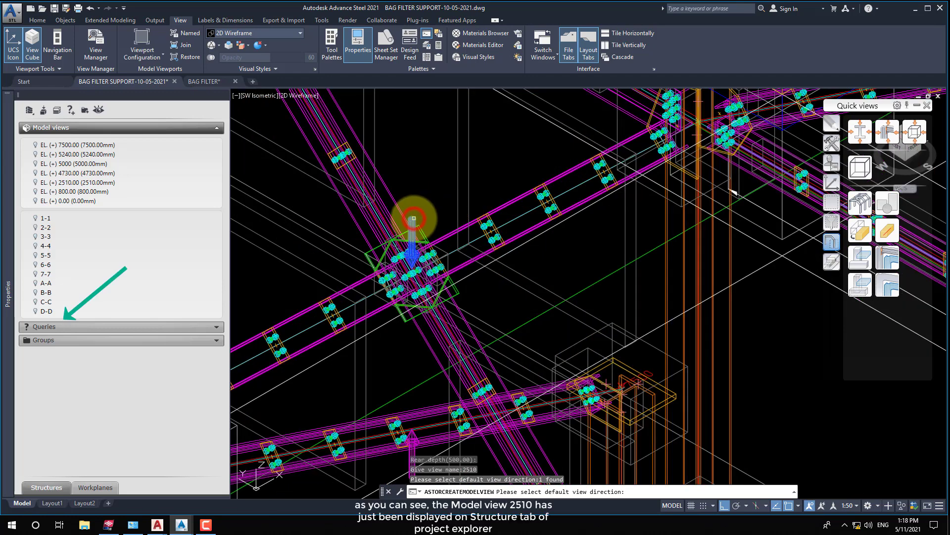
pyautogui.press('Return')
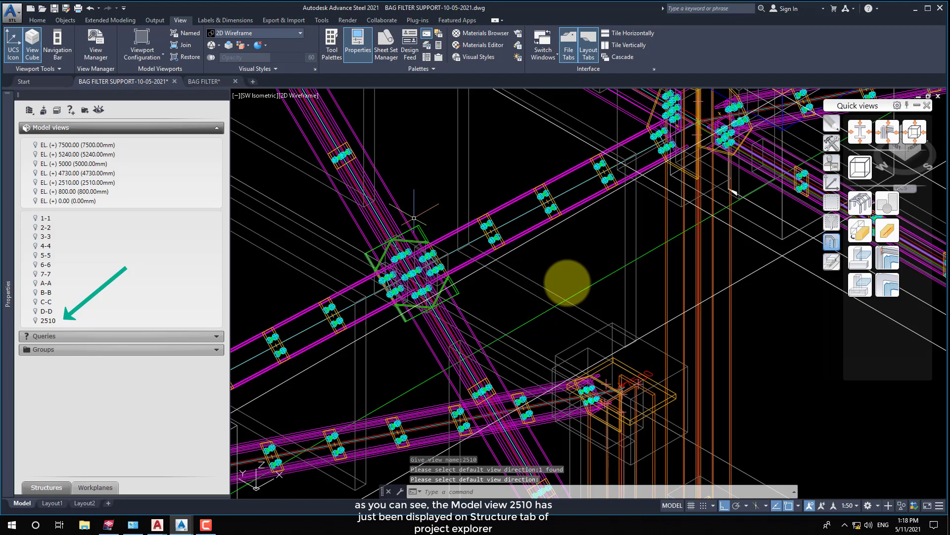
pyautogui.scroll(-1, 559, 280)
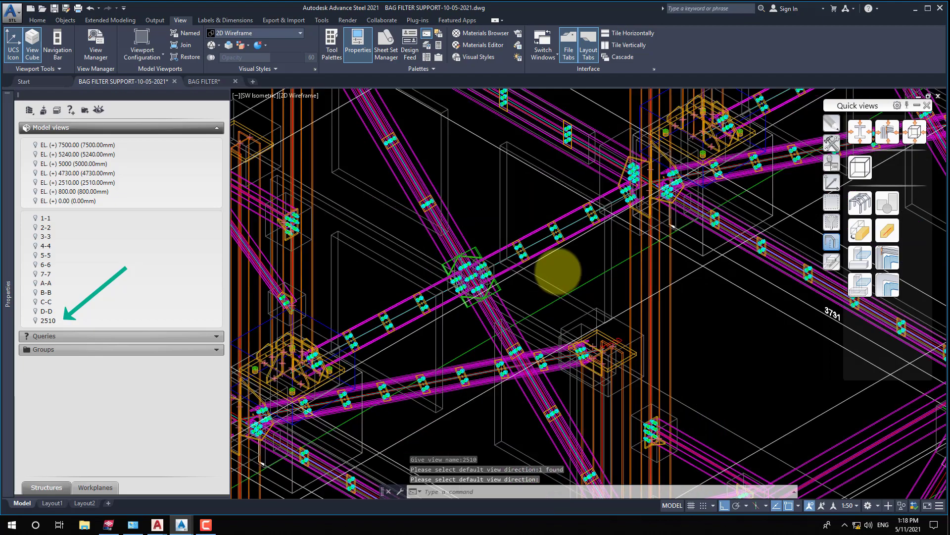
pyautogui.scroll(-2, 559, 280)
pyautogui.scroll(-1, 535, 283)
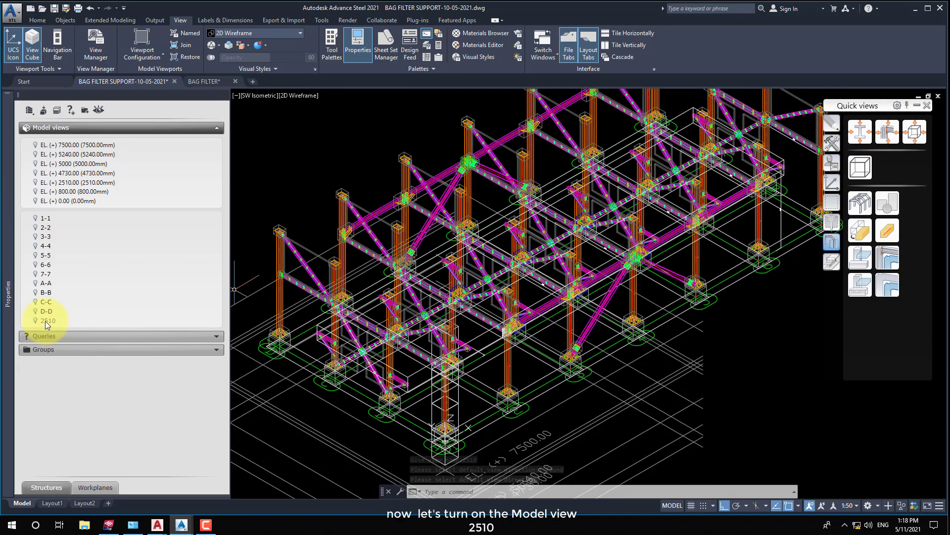
pyautogui.scroll(-2, 511, 283)
pyautogui.scroll(-1, 405, 284)
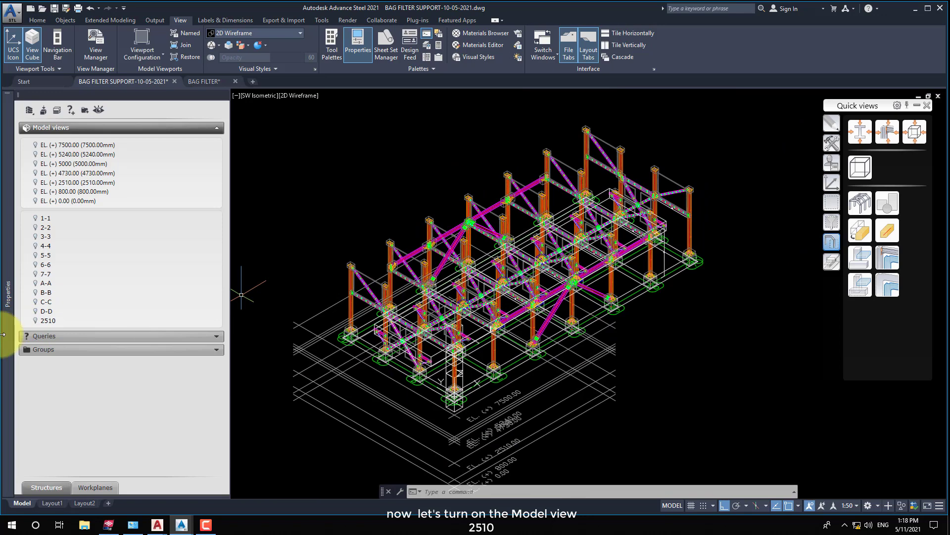
# - Turn on model view 2510, recentre it, and choose a two-vertical viewport layout
pyautogui.click(39, 320)
pyautogui.scroll(3, 493, 308)
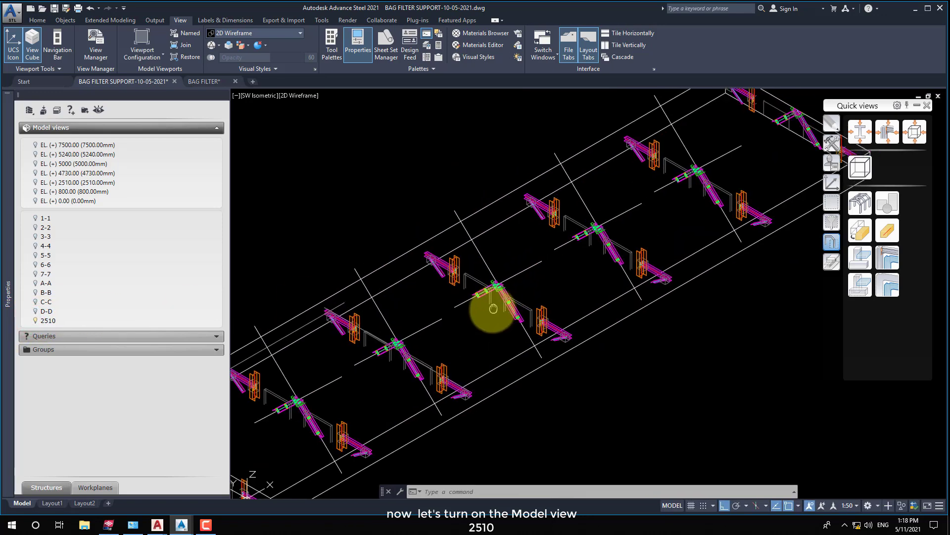
pyautogui.scroll(-1, 592, 283)
pyautogui.scroll(-1, 568, 300)
pyautogui.scroll(-1, 569, 310)
pyautogui.scroll(-1, 575, 302)
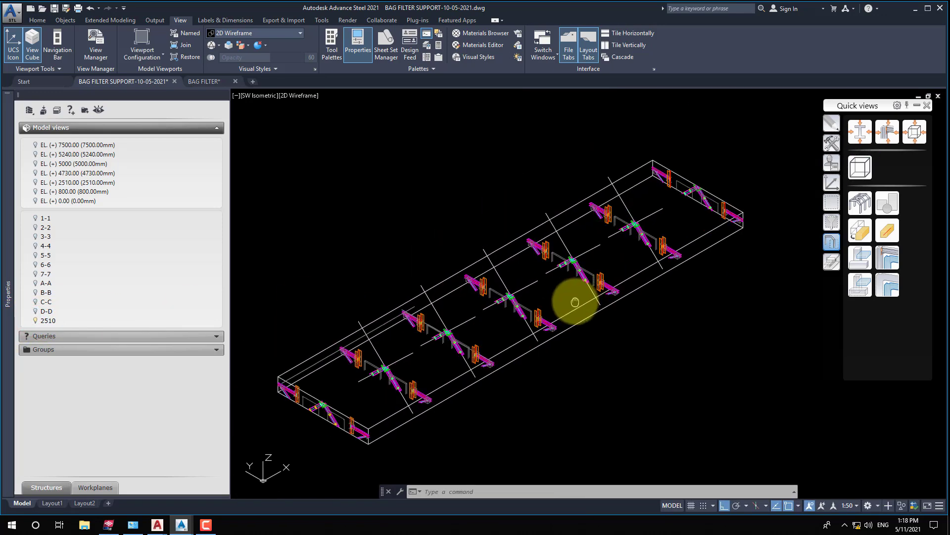
pyautogui.moveTo(575, 302); pyautogui.dragTo(585, 268, button='middle')
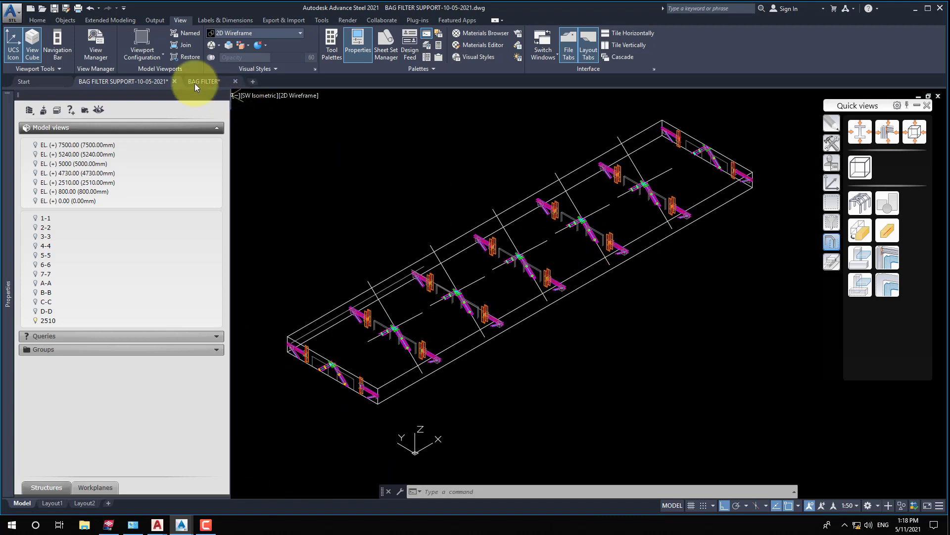
pyautogui.click(151, 62)
pyautogui.click(142, 100)
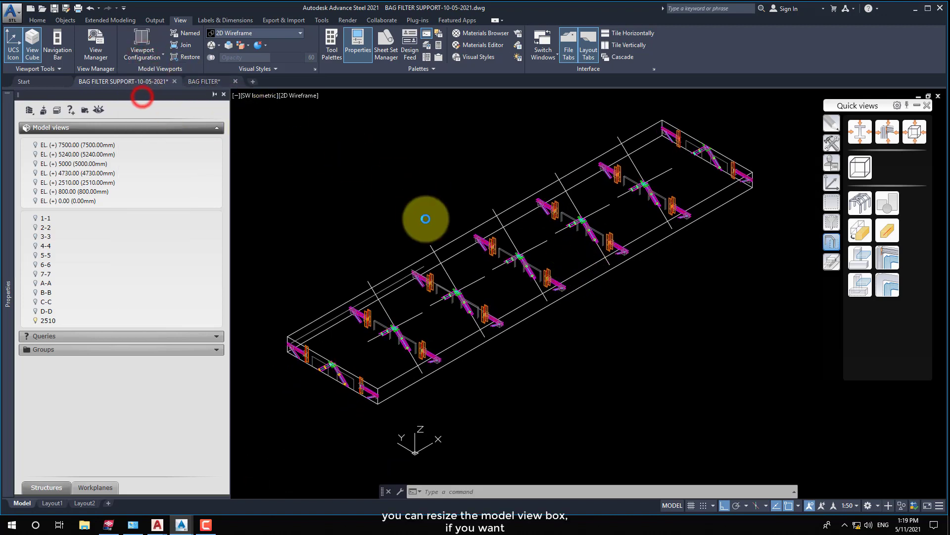
# - Set the left viewport to the Left view and frame the beam
pyautogui.click(548, 290)
pyautogui.click(440, 216)
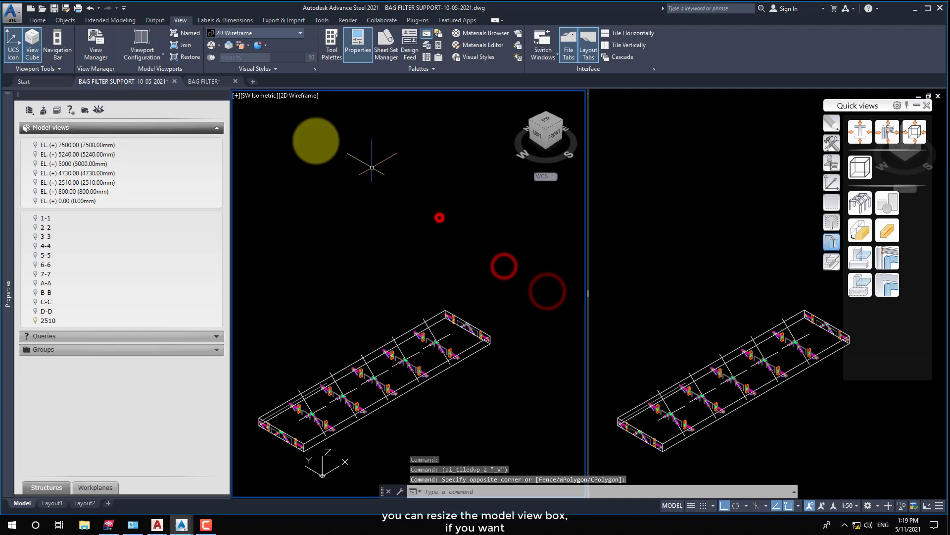
pyautogui.click(259, 97)
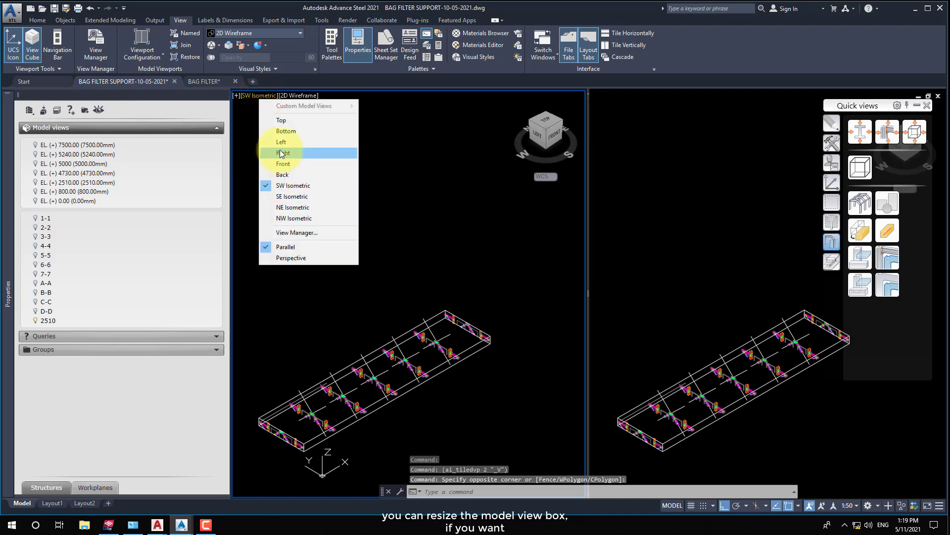
pyautogui.click(278, 141)
pyautogui.scroll(2, 404, 339)
pyautogui.scroll(1, 468, 340)
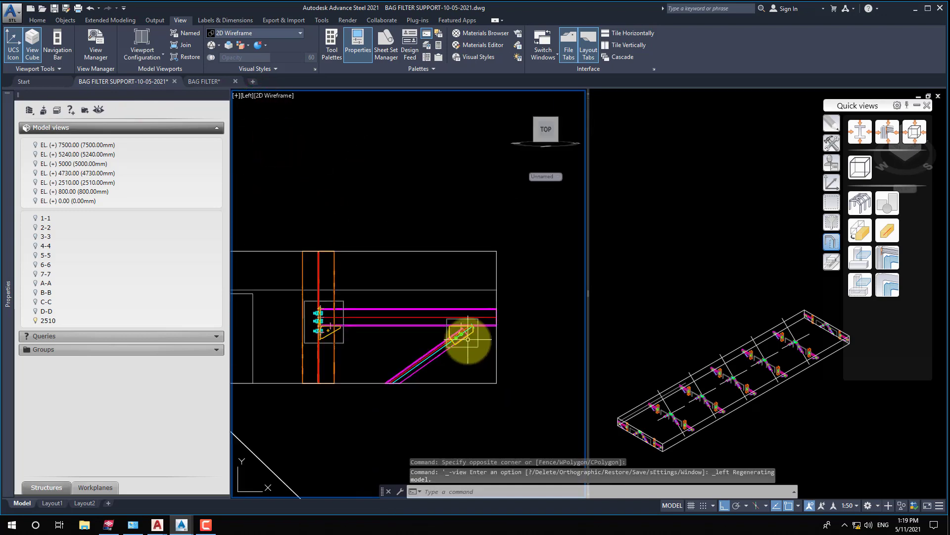
pyautogui.scroll(-4, 424, 365)
pyautogui.moveTo(424, 365); pyautogui.dragTo(408, 347, button='middle')
pyautogui.scroll(2, 415, 327)
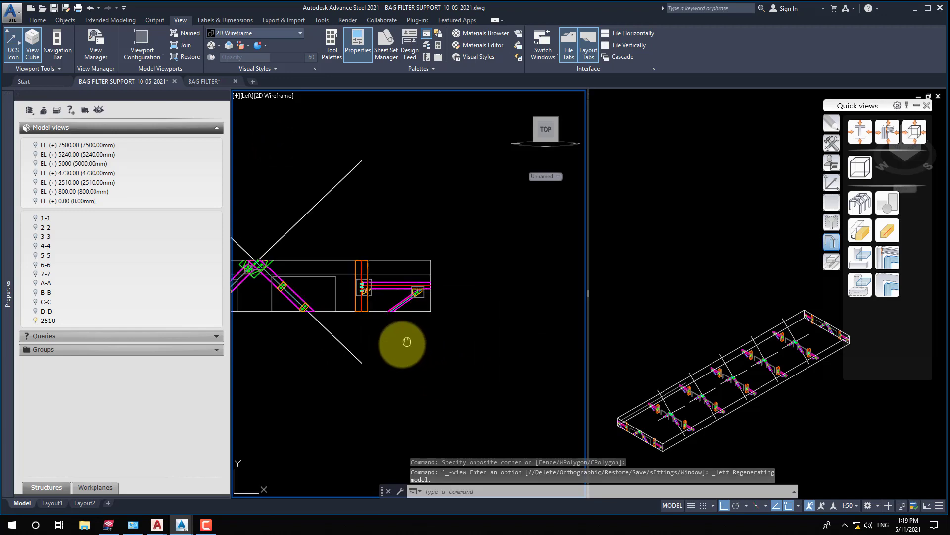
pyautogui.scroll(1, 403, 340)
pyautogui.scroll(-3, 384, 339)
pyautogui.scroll(4, 375, 319)
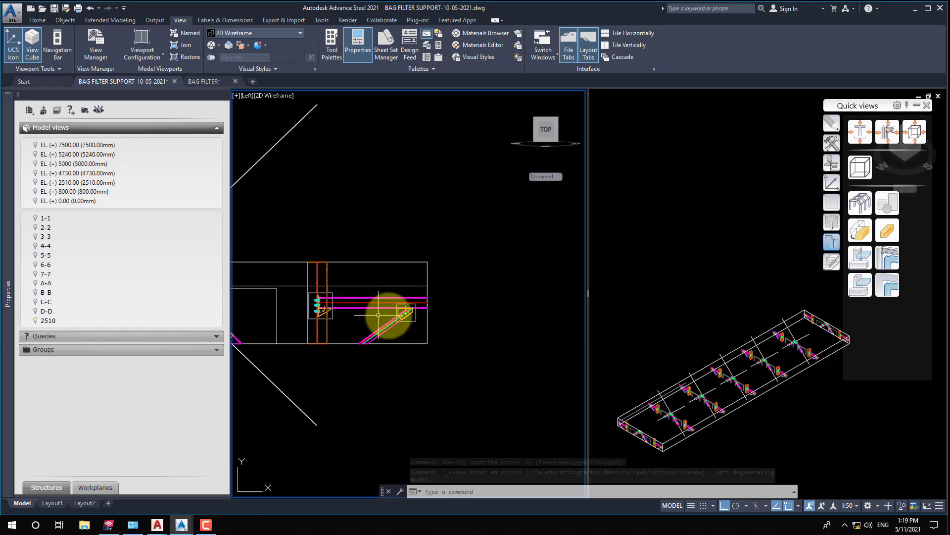
pyautogui.scroll(-4, 388, 314)
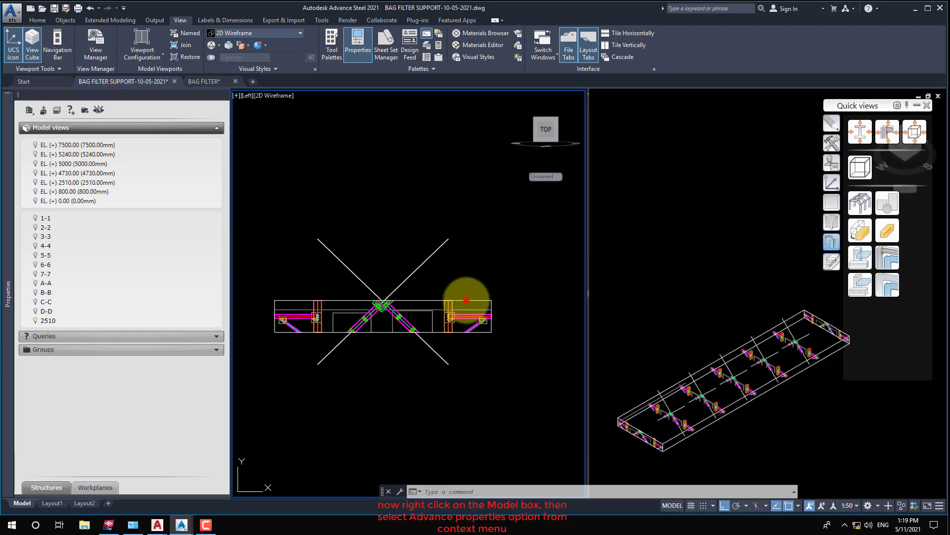
# - Set the 2510 model view box Height (Y) to 7800 in Advance Properties
pyautogui.click(466, 300)
pyautogui.rightClick(467, 300)
pyautogui.click(520, 335)
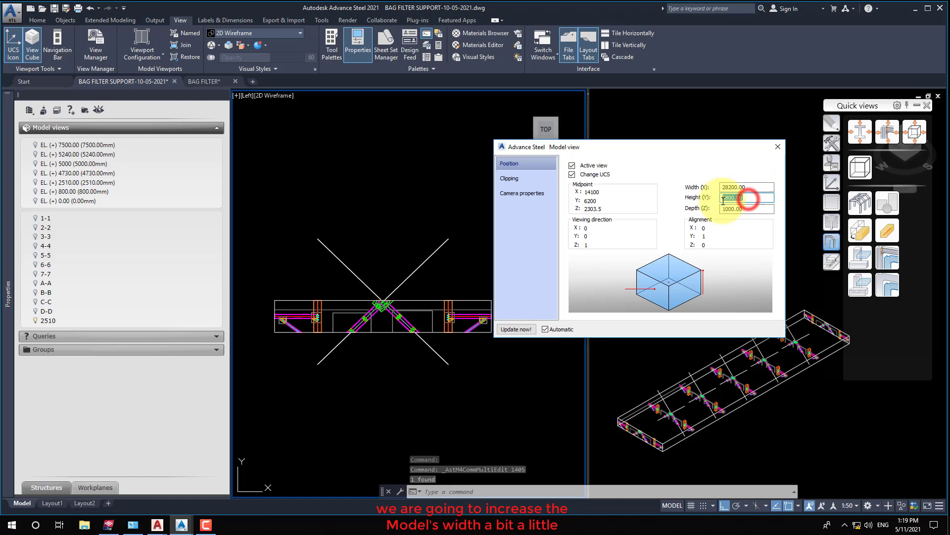
pyautogui.click(726, 198)
pyautogui.write('7800')
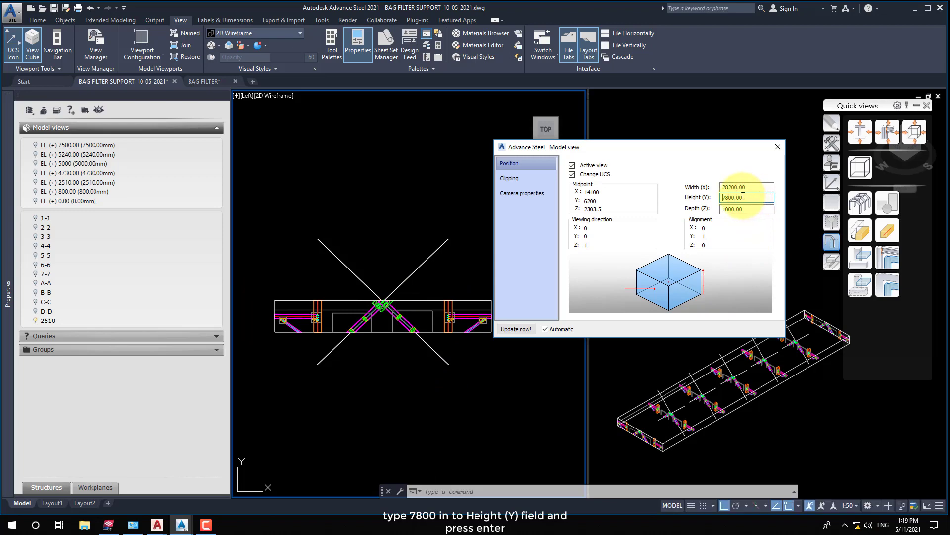
pyautogui.press('Return')
# - Close the box properties, collapse the palette and recentre the left viewport
pyautogui.click(777, 147)
pyautogui.scroll(4, 491, 316)
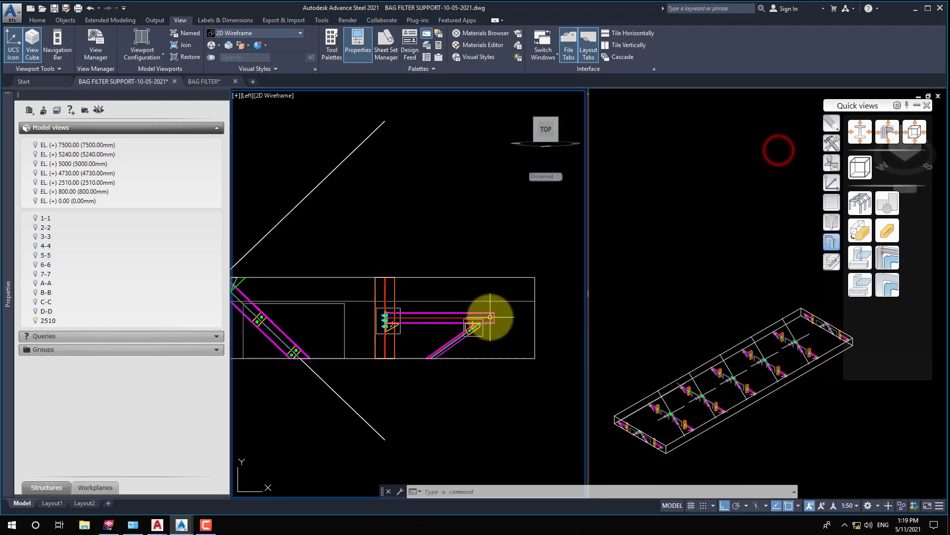
pyautogui.scroll(2, 493, 315)
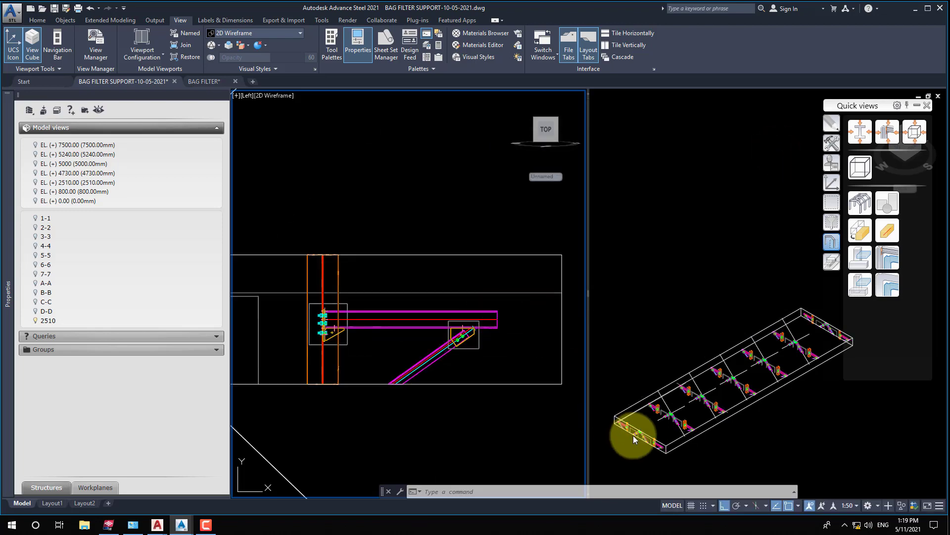
pyautogui.click(633, 435)
pyautogui.scroll(3, 631, 444)
pyautogui.scroll(2, 748, 334)
pyautogui.click(918, 105)
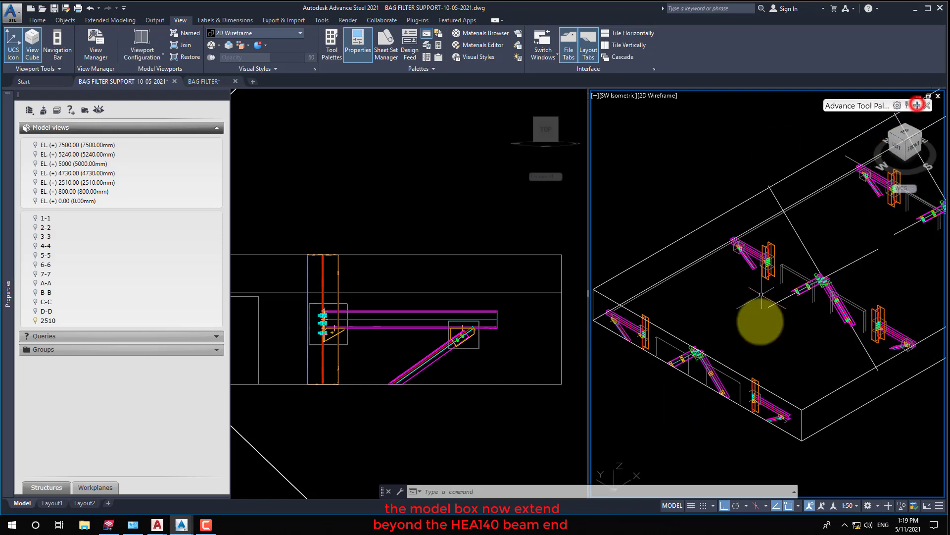
pyautogui.click(475, 410)
pyautogui.scroll(-5, 471, 407)
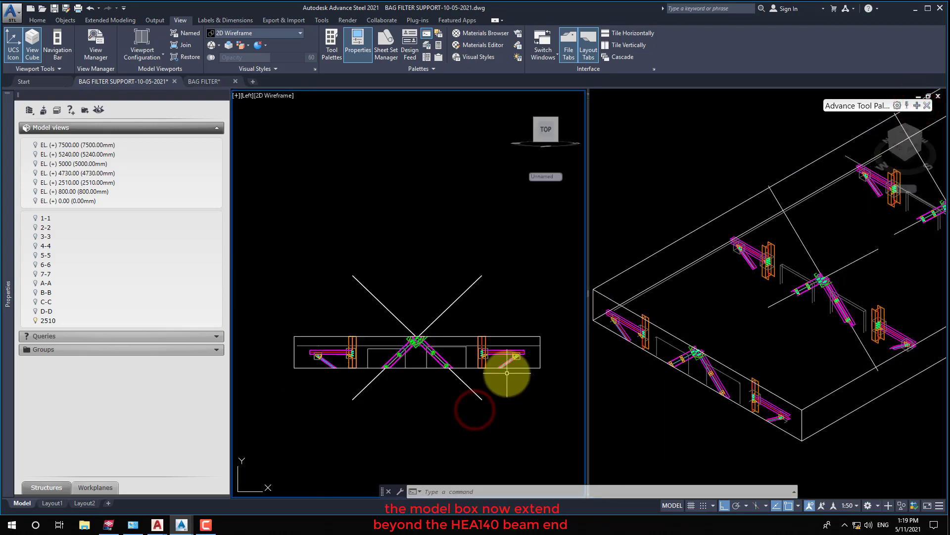
pyautogui.moveTo(508, 373); pyautogui.dragTo(501, 358, button='middle')
pyautogui.scroll(1, 495, 364)
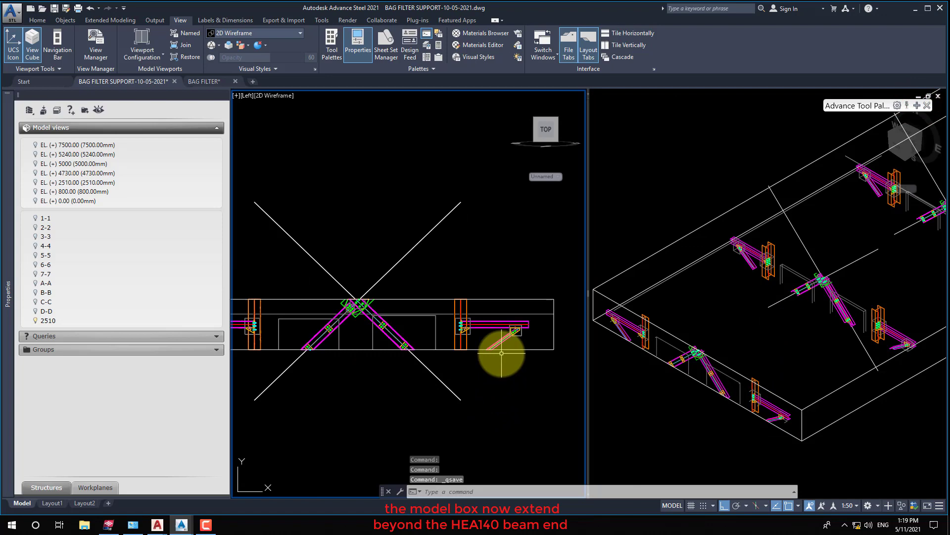
pyautogui.scroll(1, 501, 350)
pyautogui.click(684, 435)
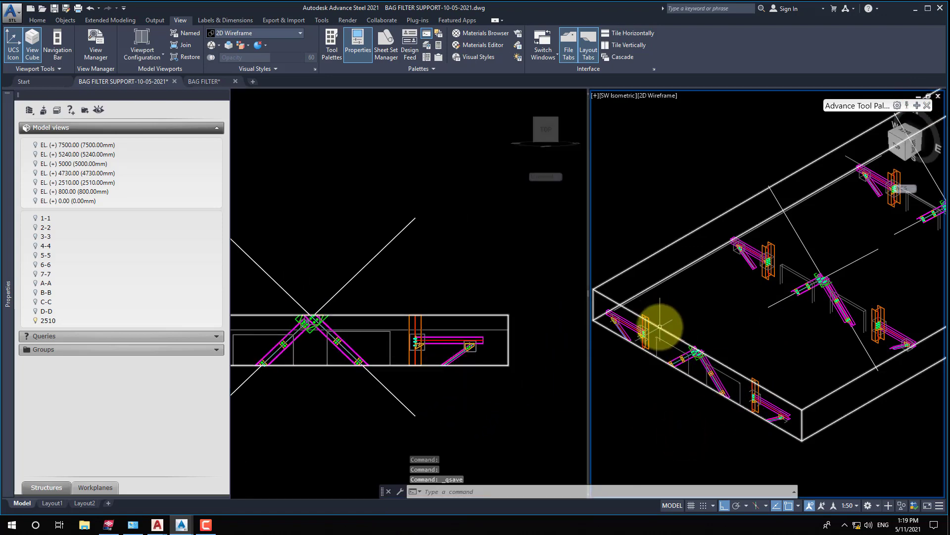
pyautogui.scroll(1, 732, 378)
pyautogui.scroll(2, 798, 419)
pyautogui.scroll(1, 798, 418)
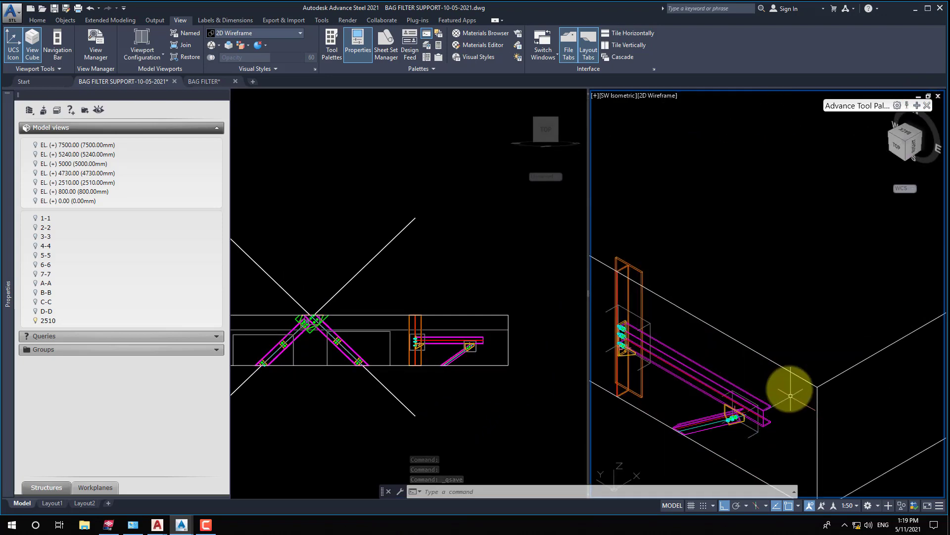
pyautogui.scroll(-2, 621, 343)
# - Set the left viewport to the Top view and select the model view box
pyautogui.click(483, 296)
pyautogui.click(729, 339)
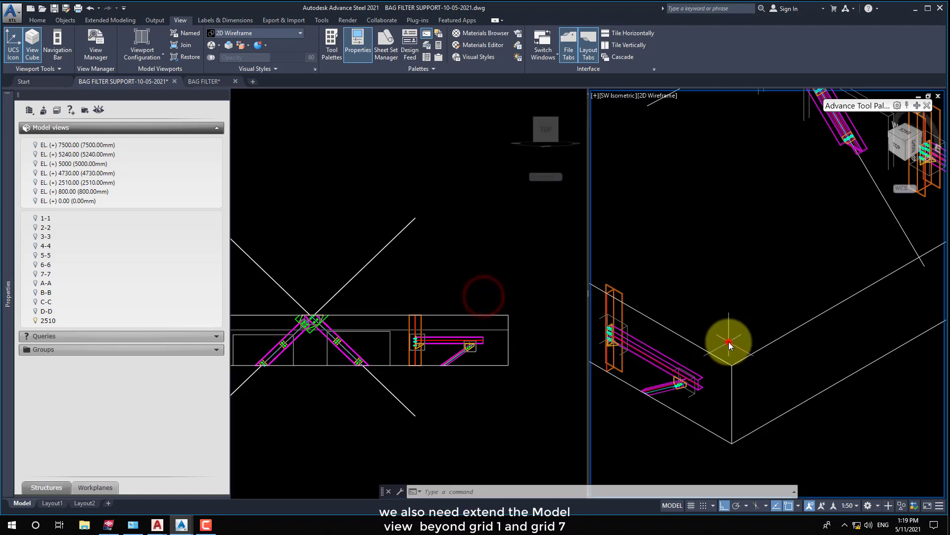
pyautogui.click(401, 270)
pyautogui.click(248, 97)
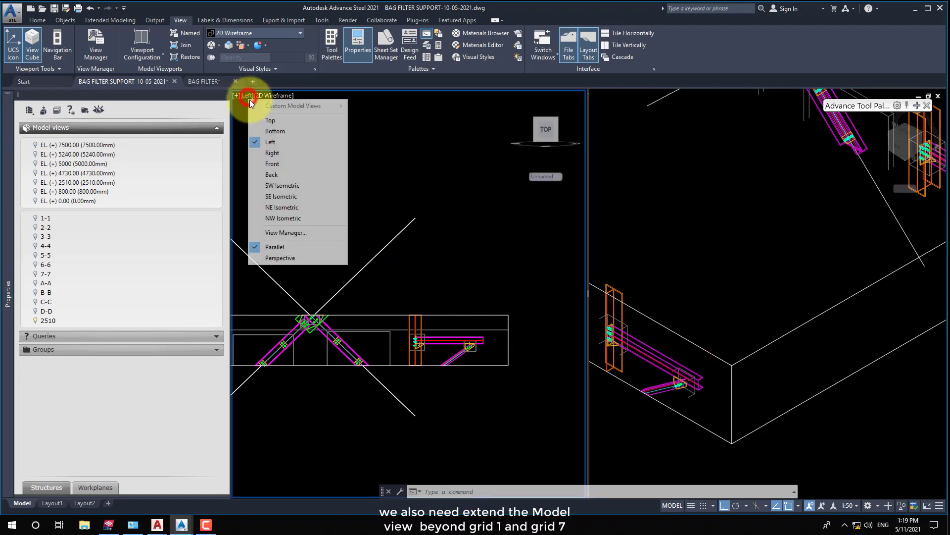
pyautogui.click(290, 116)
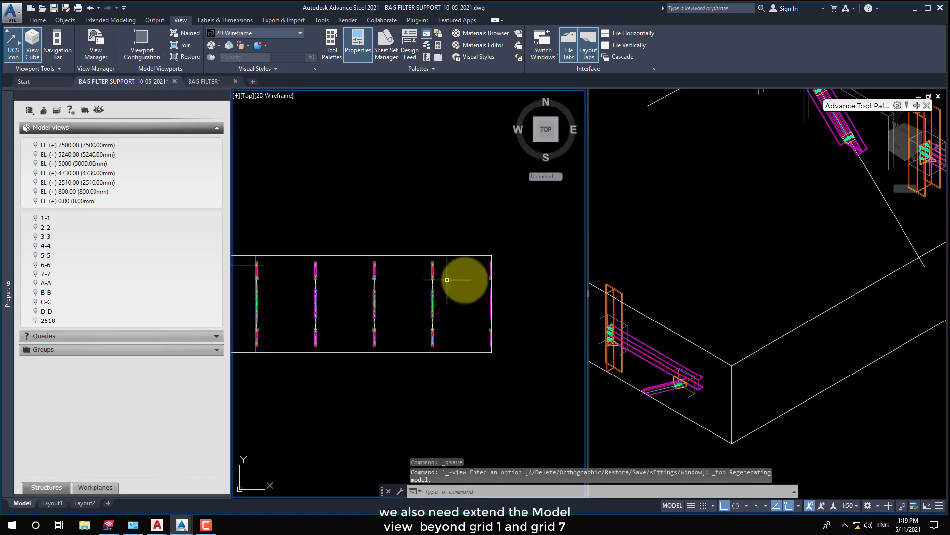
pyautogui.scroll(3, 475, 268)
pyautogui.click(446, 212)
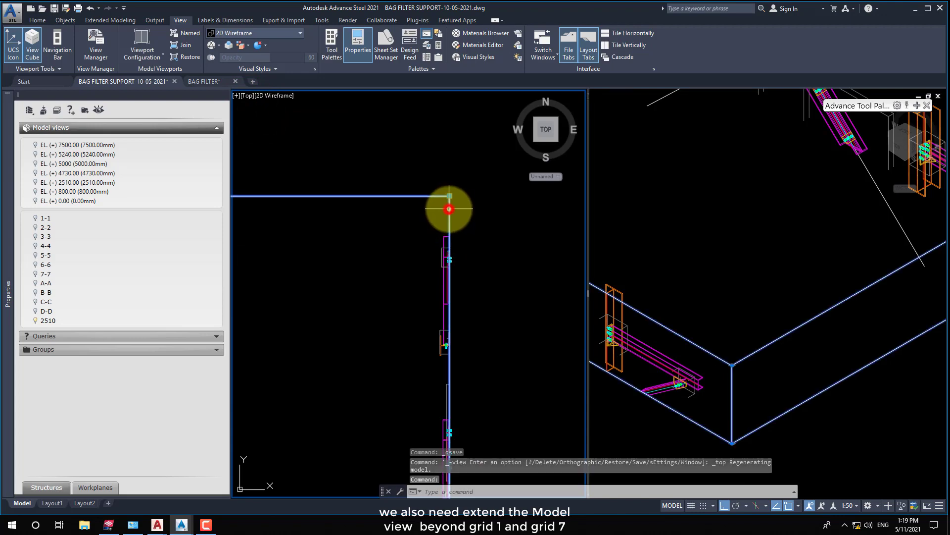
# - Widen the model view box to 28500 in its properties and activate the isometric viewport
pyautogui.rightClick(447, 212)
pyautogui.click(484, 332)
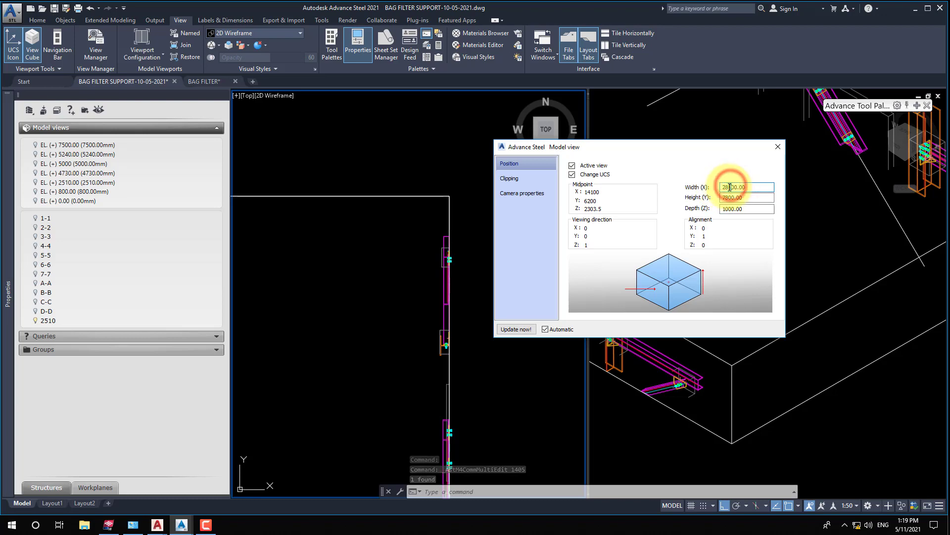
pyautogui.click(778, 146)
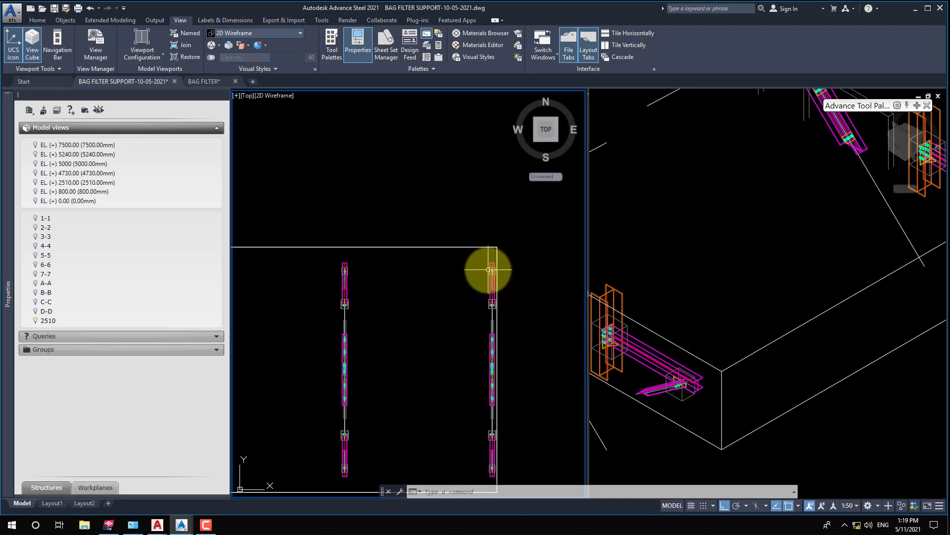
pyautogui.scroll(-3, 446, 283)
pyautogui.scroll(1, 484, 308)
pyautogui.scroll(1, 389, 287)
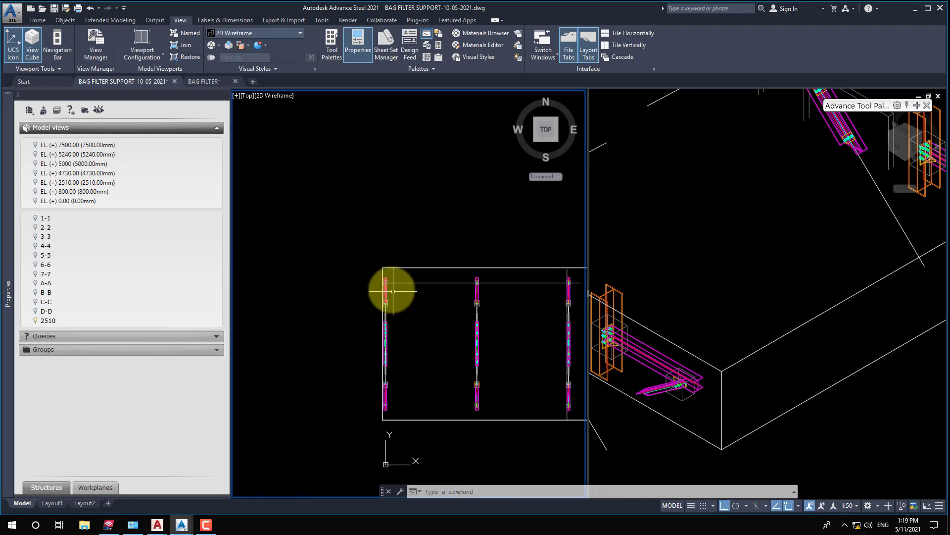
pyautogui.scroll(3, 390, 283)
pyautogui.scroll(-2, 374, 293)
pyautogui.scroll(-1, 365, 299)
pyautogui.click(728, 303)
pyautogui.scroll(-3, 750, 349)
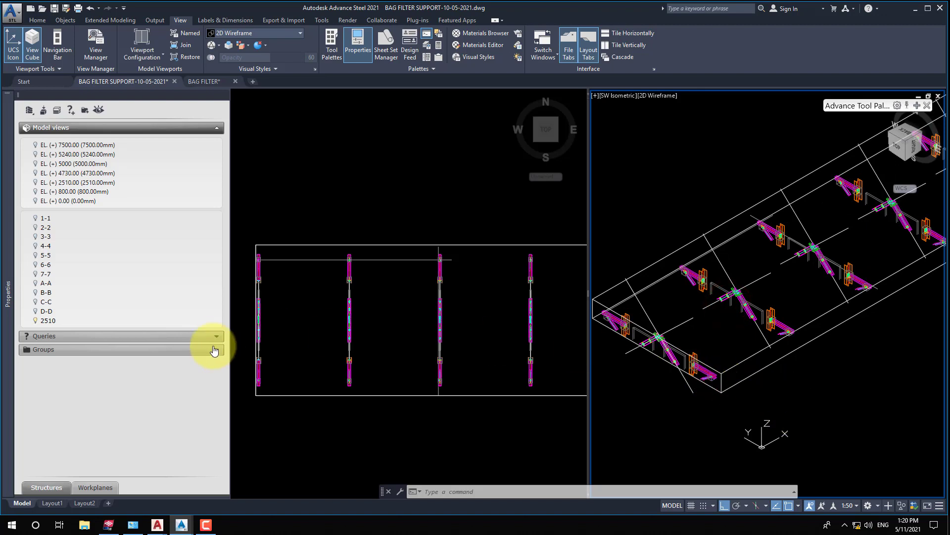
# - Activate elevation EL. (+) 2510.00 and set the right viewport to SW Isometric
pyautogui.rightClick(86, 192)
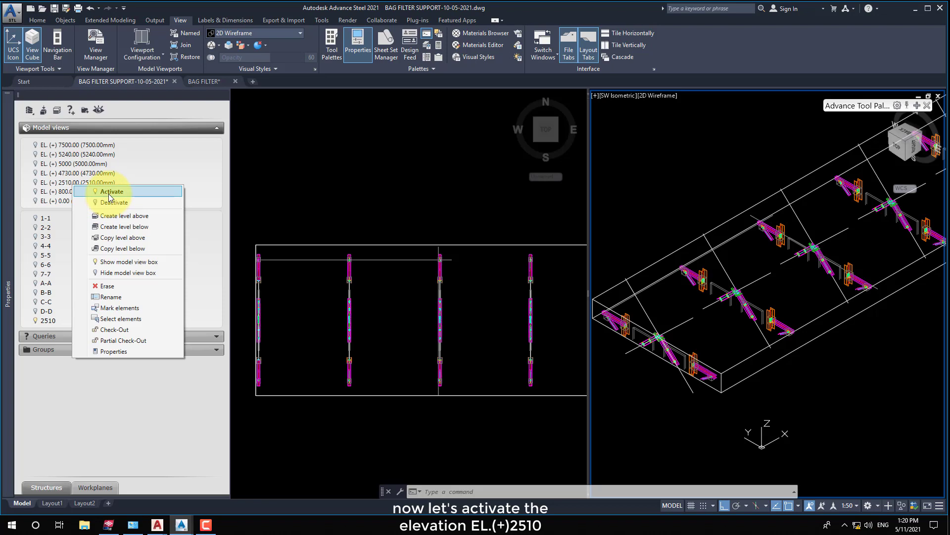
pyautogui.click(110, 192)
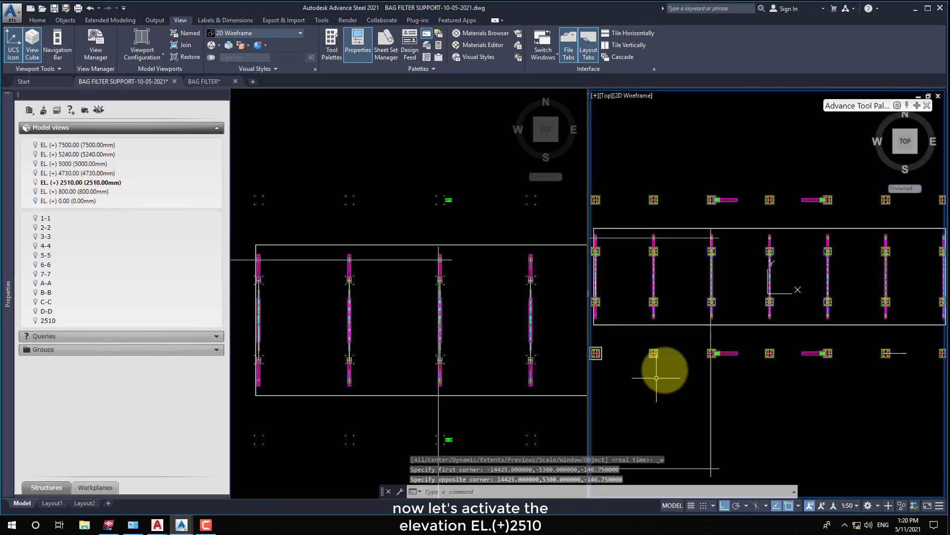
pyautogui.click(471, 350)
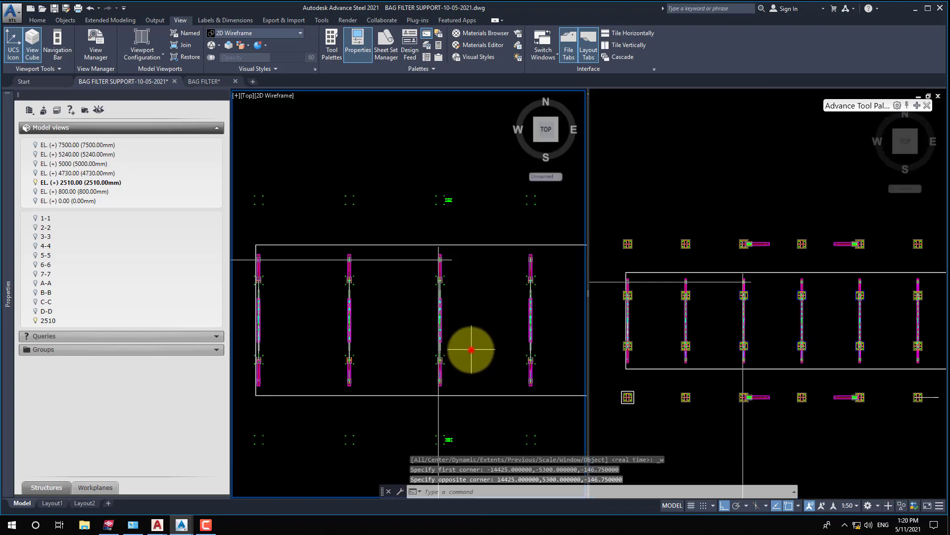
pyautogui.scroll(2, 371, 339)
pyautogui.scroll(2, 309, 362)
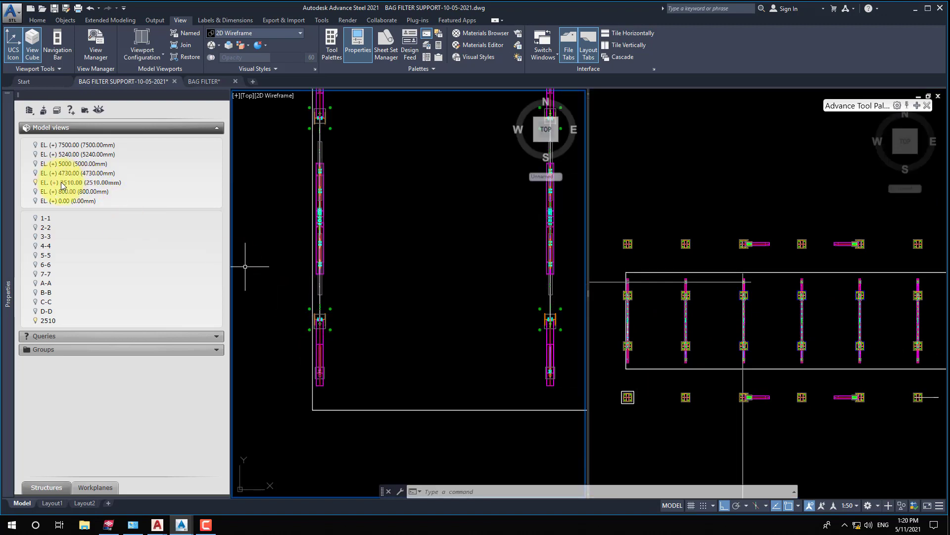
pyautogui.click(678, 176)
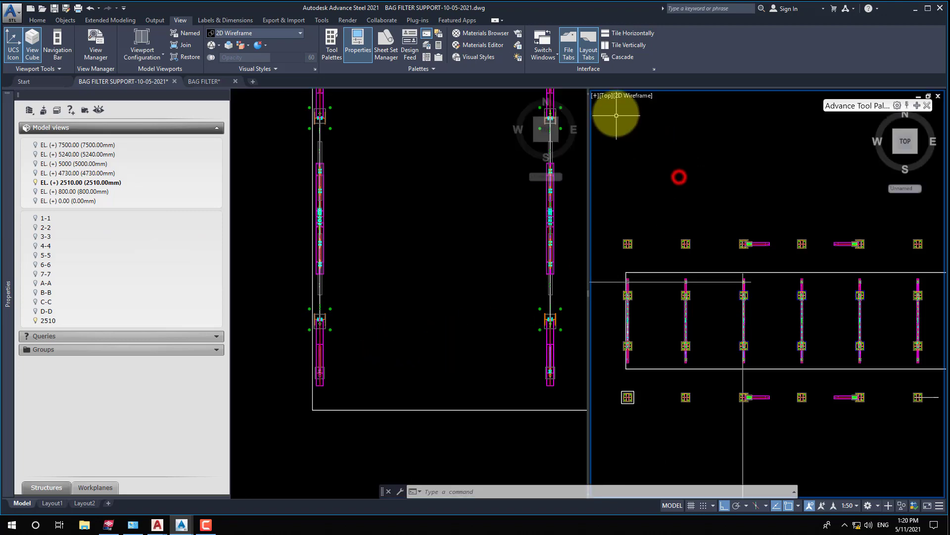
pyautogui.click(604, 96)
pyautogui.click(638, 185)
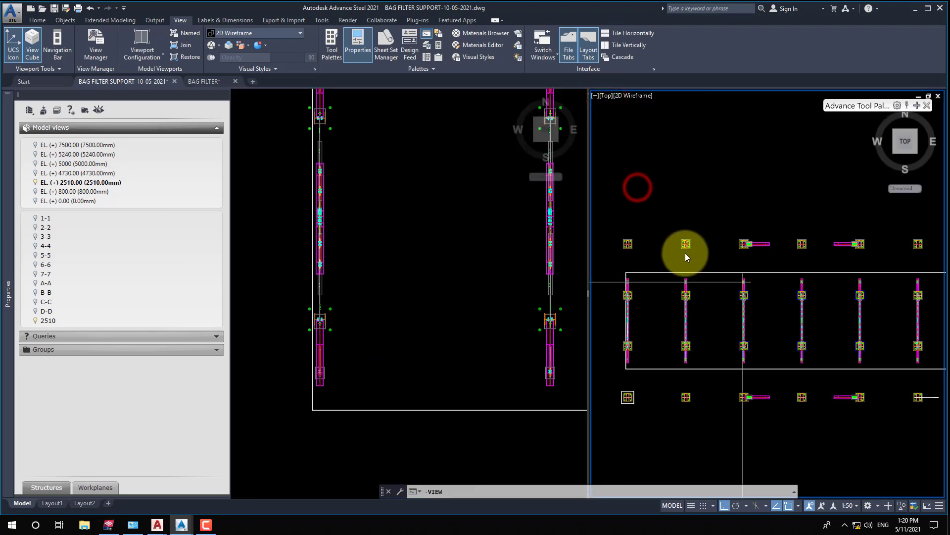
pyautogui.scroll(5, 727, 317)
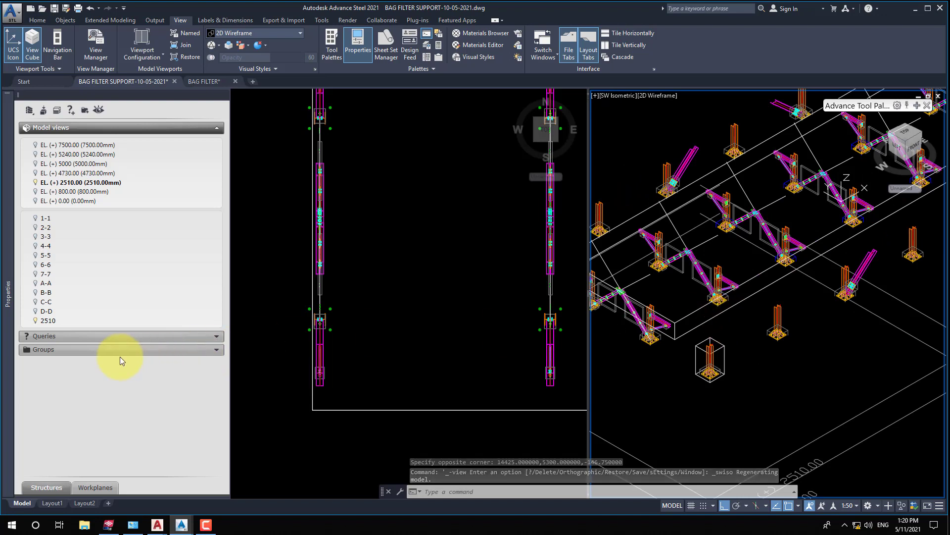
# - Reactivate model view 2510 and level 2510, panning the isometric view
pyautogui.click(35, 322)
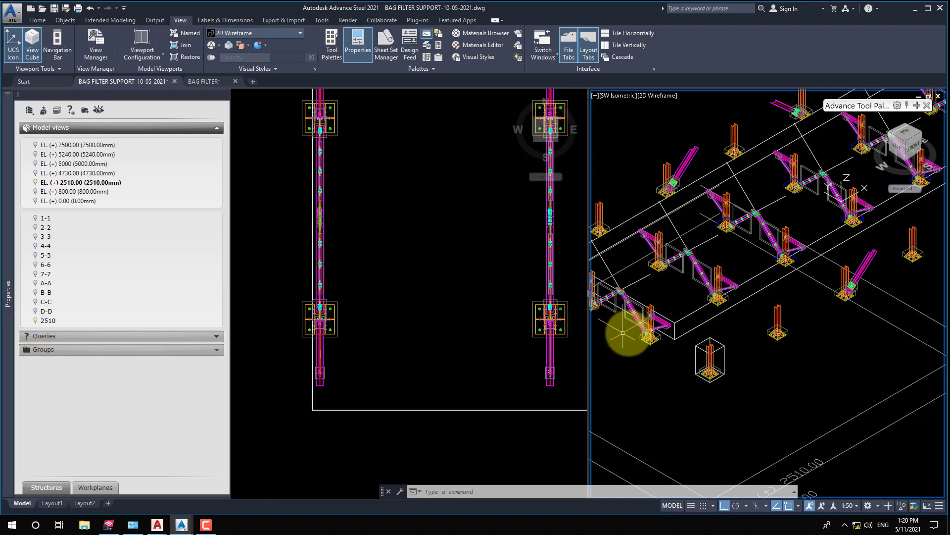
pyautogui.click(392, 354)
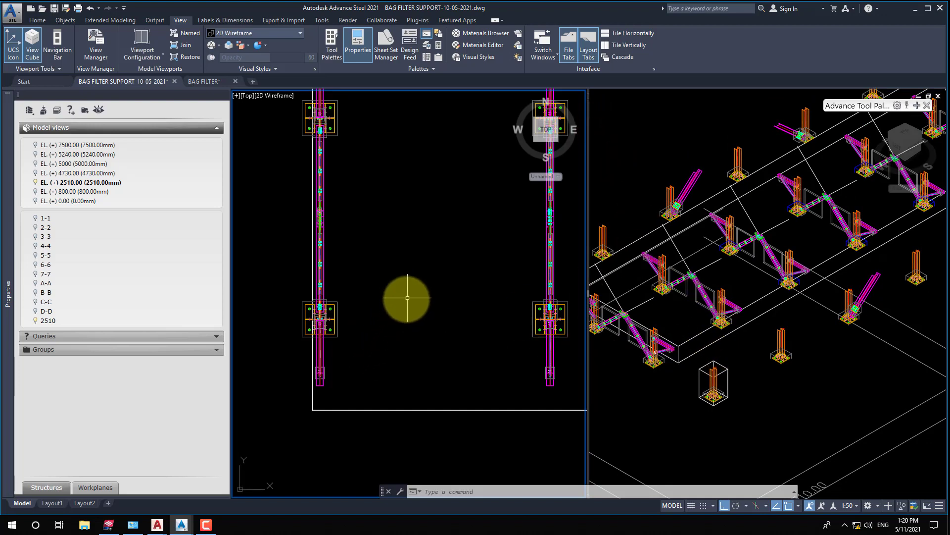
pyautogui.click(718, 364)
pyautogui.moveTo(732, 372); pyautogui.dragTo(817, 357, button='middle')
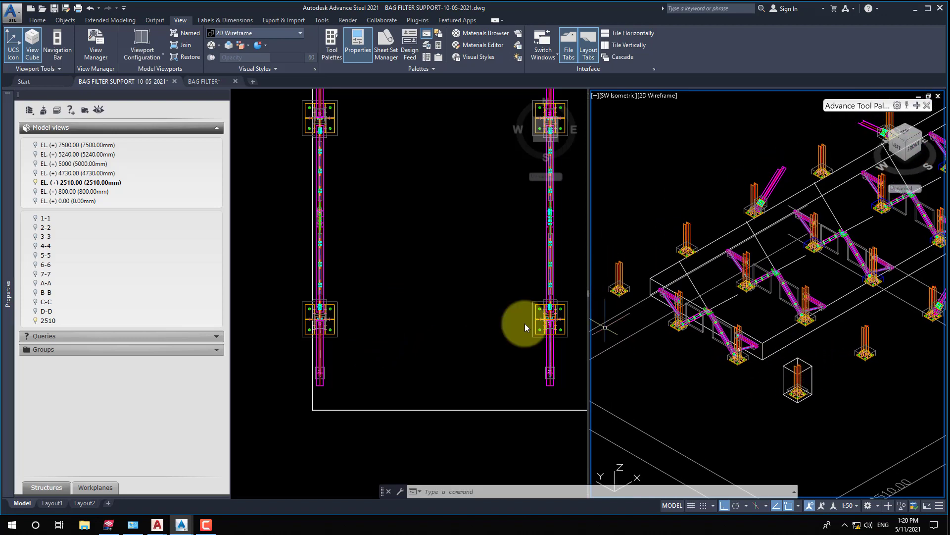
pyautogui.click(67, 183)
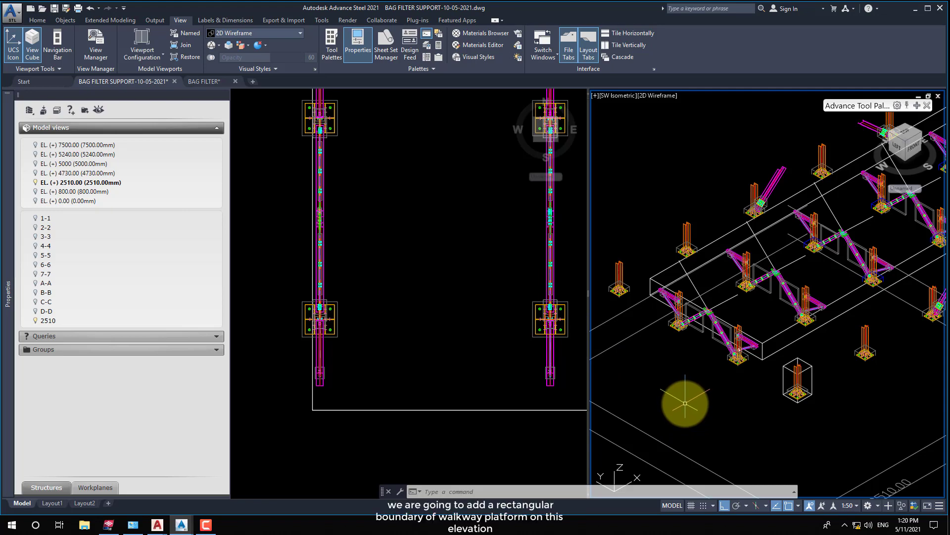
pyautogui.click(675, 382)
pyautogui.scroll(2, 766, 367)
pyautogui.click(435, 387)
pyautogui.scroll(-2, 436, 386)
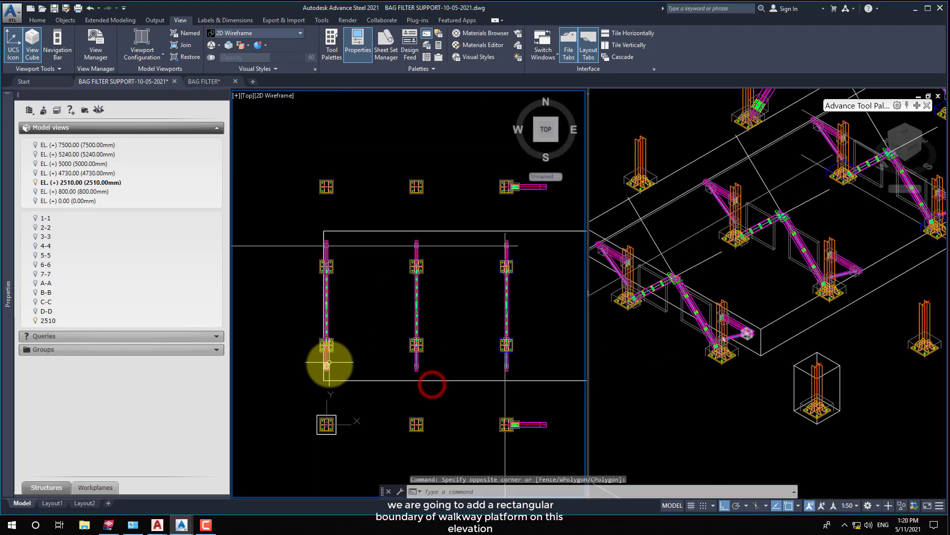
pyautogui.scroll(-1, 350, 378)
pyautogui.scroll(5, 307, 369)
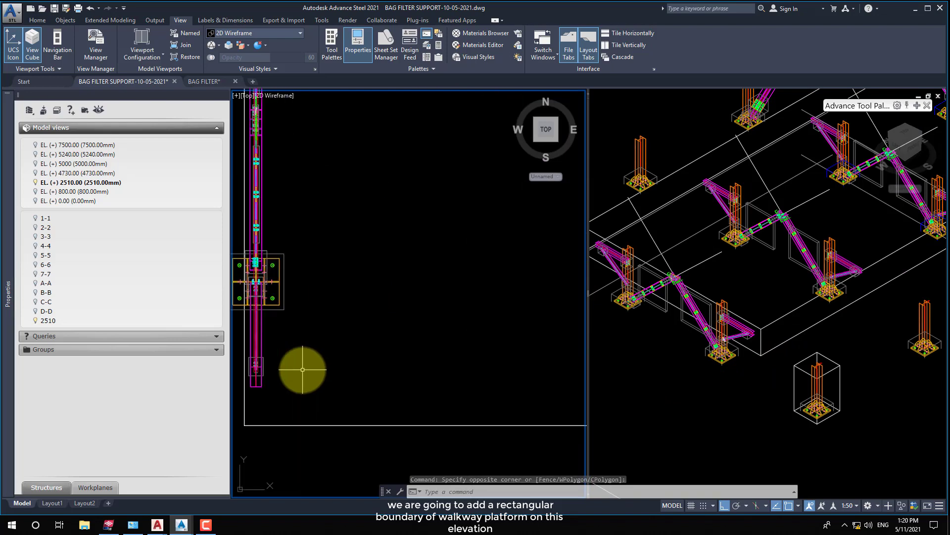
pyautogui.scroll(-1, 302, 369)
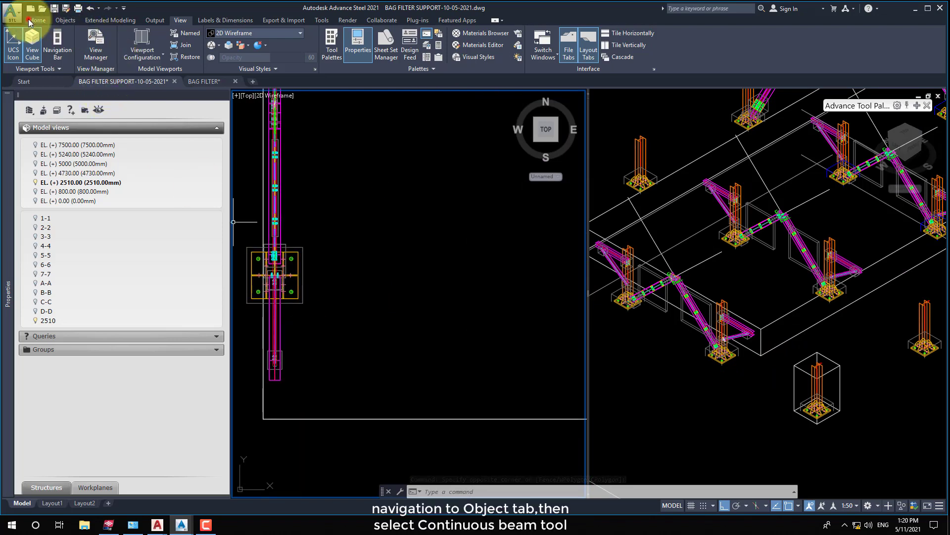
# - Start a continuous beam at the node-snapped HEA140 point
pyautogui.click(33, 20)
pyautogui.click(65, 21)
pyautogui.click(137, 43)
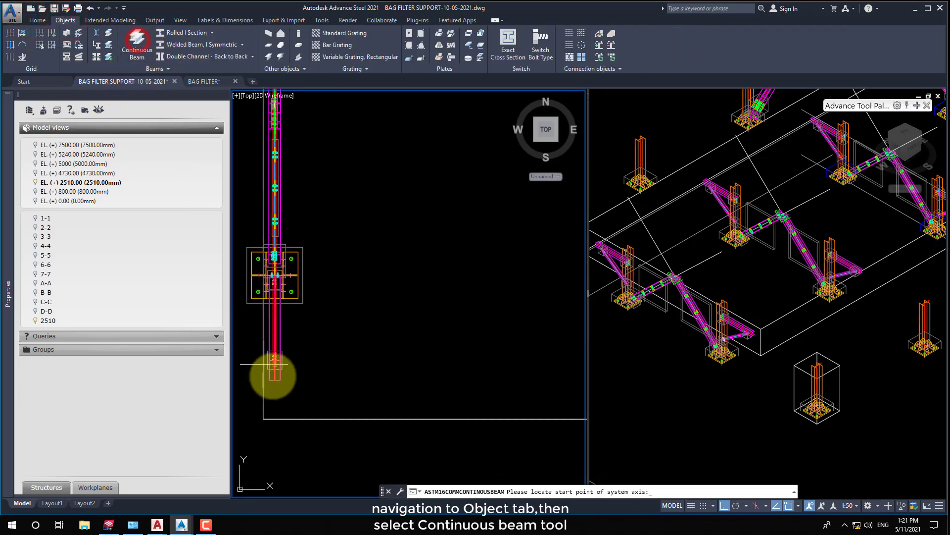
pyautogui.keyDown('shift'); pyautogui.rightClick(276, 401); pyautogui.keyUp('shift')
pyautogui.click(303, 310)
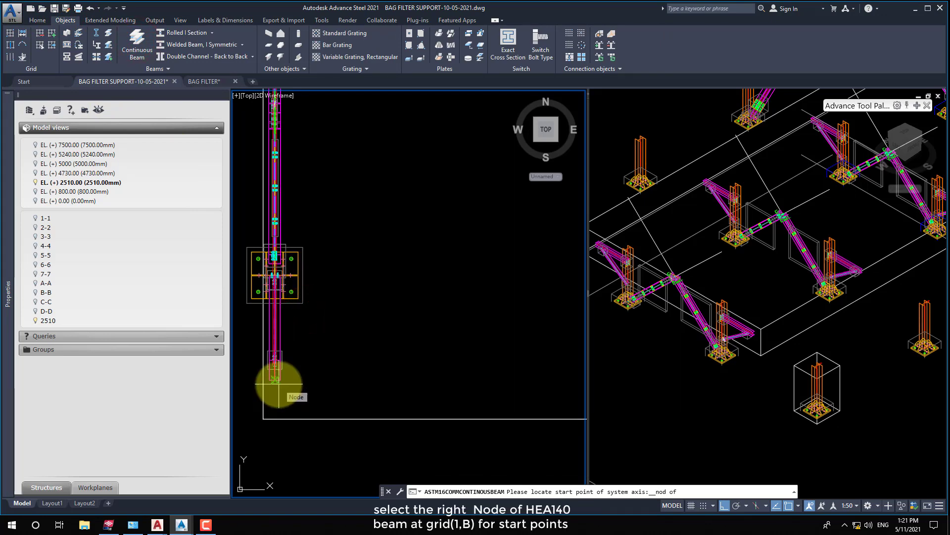
pyautogui.click(276, 382)
pyautogui.scroll(-2, 253, 381)
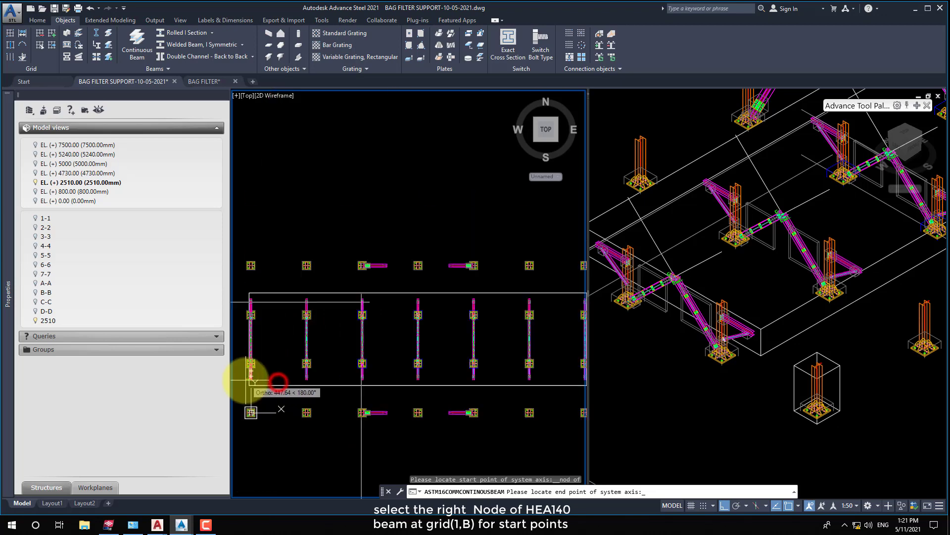
pyautogui.scroll(1, 416, 398)
pyautogui.scroll(1, 440, 397)
# - Snap the next beam point to a node, then run it perpendicular to the column
pyautogui.keyDown('shift'); pyautogui.rightClick(439, 397); pyautogui.keyUp('shift')
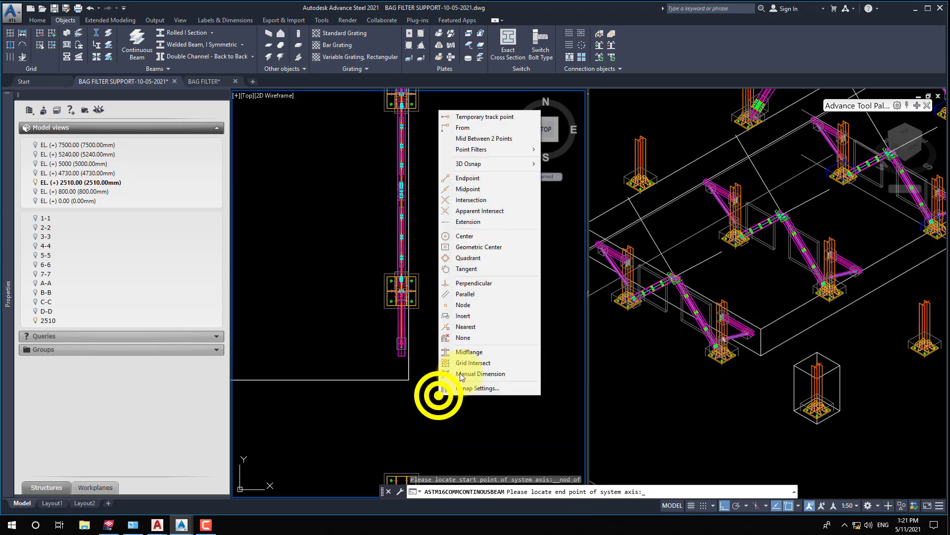
pyautogui.click(563, 317)
pyautogui.scroll(2, 407, 349)
pyautogui.click(401, 339)
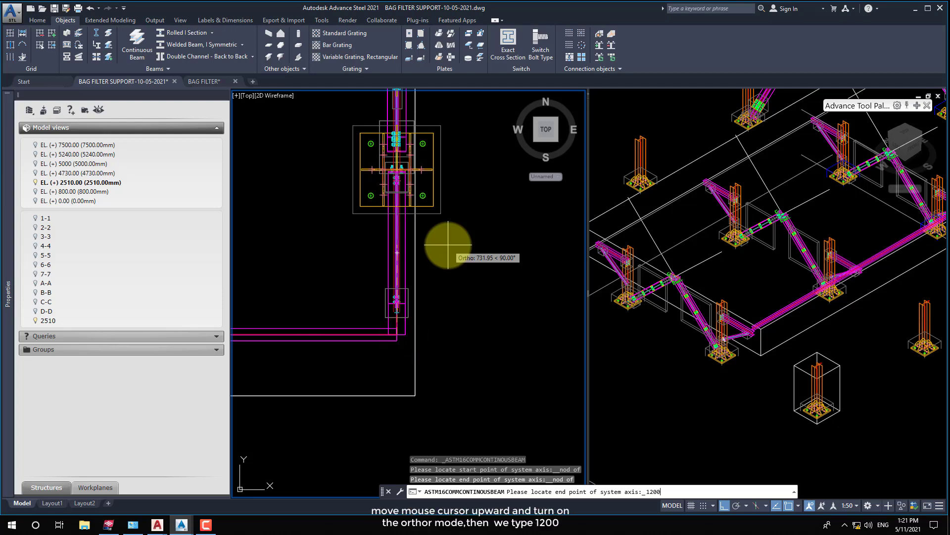
pyautogui.scroll(-2, 448, 244)
pyautogui.scroll(-2, 418, 259)
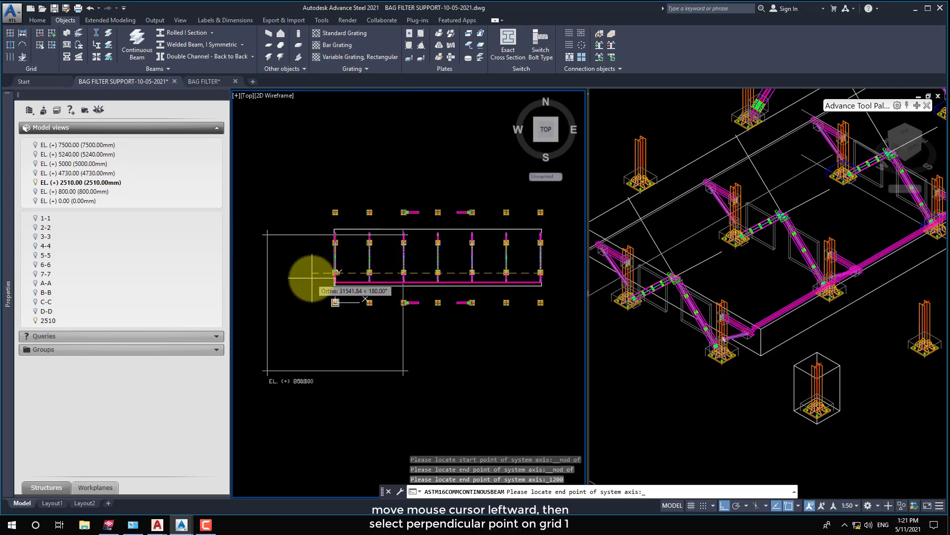
pyautogui.scroll(2, 408, 272)
pyautogui.scroll(1, 406, 271)
pyautogui.scroll(1, 386, 256)
pyautogui.scroll(1, 349, 223)
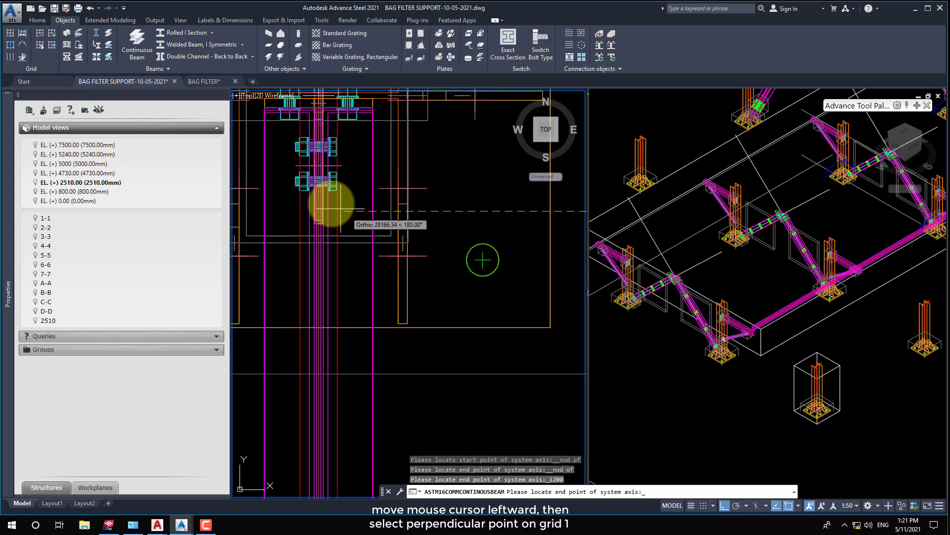
pyautogui.scroll(1, 322, 198)
pyautogui.scroll(1, 322, 198)
pyautogui.keyDown('shift'); pyautogui.rightClick(329, 212); pyautogui.keyUp('shift')
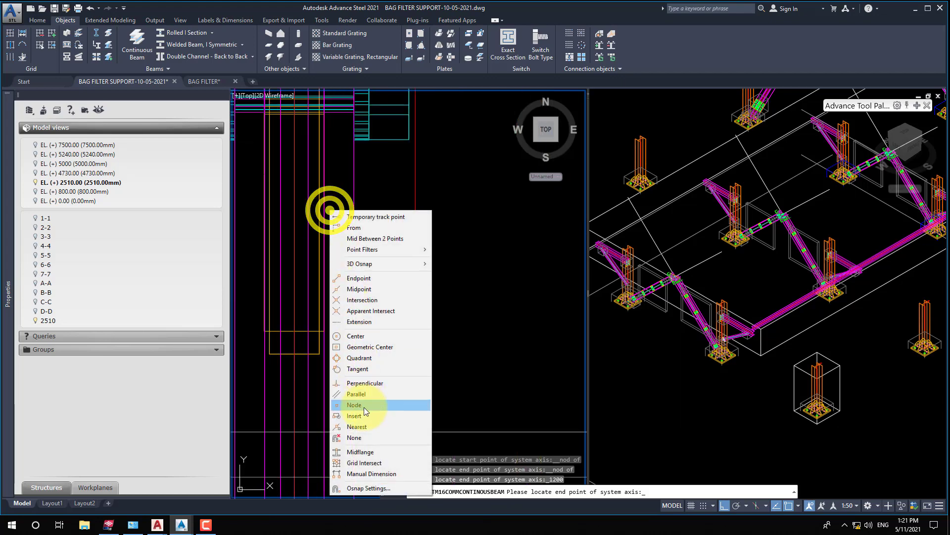
pyautogui.click(359, 383)
pyautogui.scroll(-1, 297, 259)
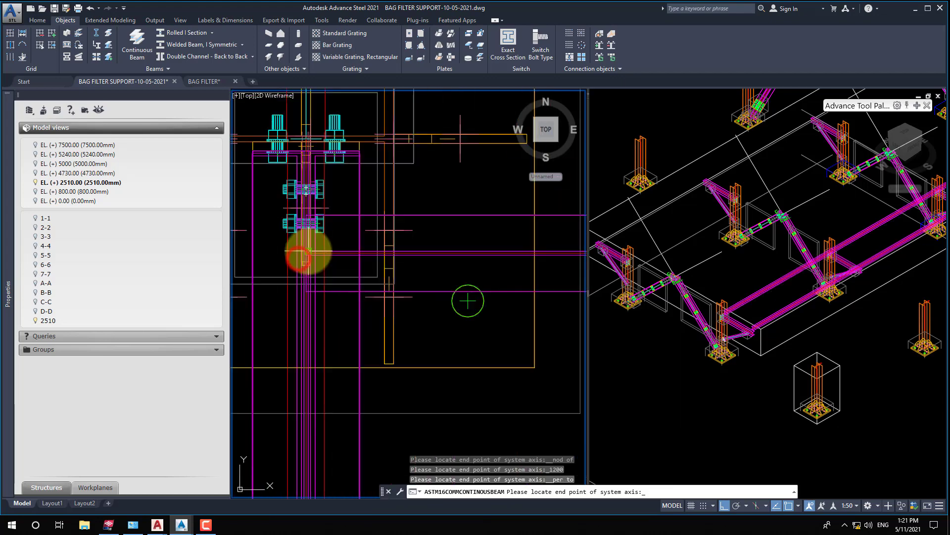
pyautogui.scroll(-1, 307, 249)
pyautogui.scroll(-1, 349, 349)
pyautogui.scroll(-1, 334, 311)
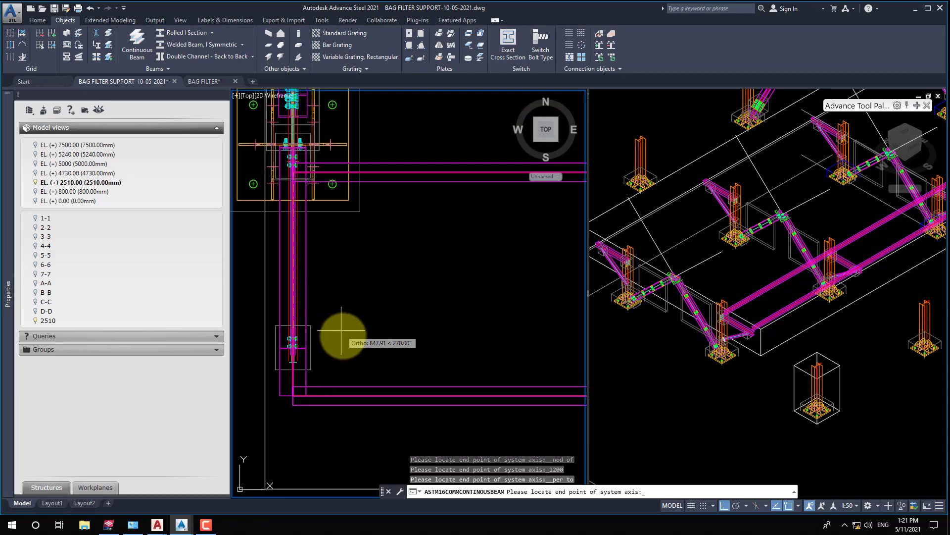
pyautogui.scroll(1, 293, 412)
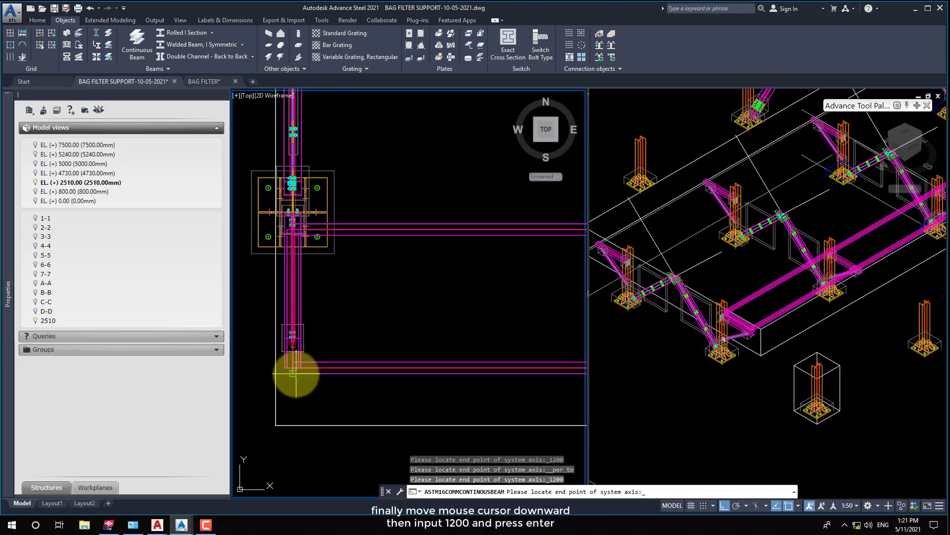
# - Finish the walkway beam and check its Positioning page at zero offset and angle
pyautogui.rightClick(368, 324)
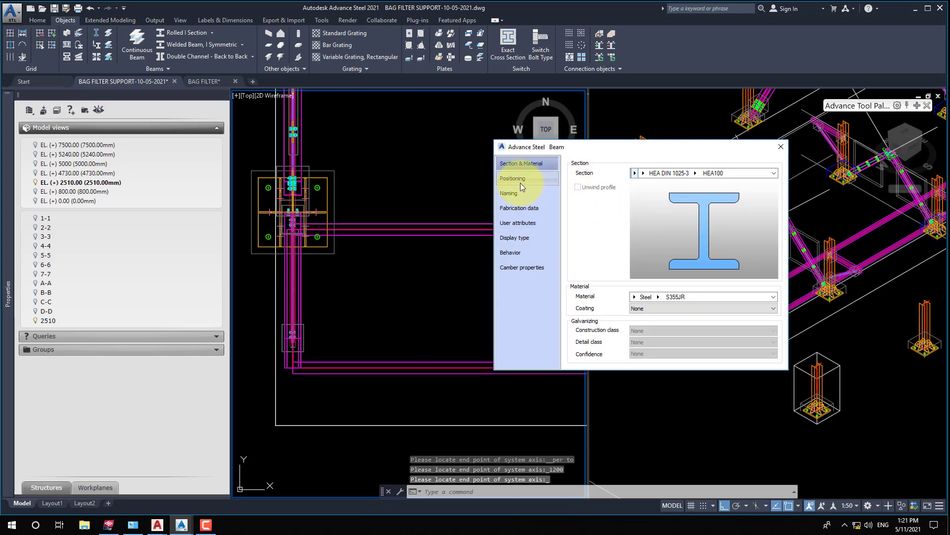
pyautogui.click(520, 179)
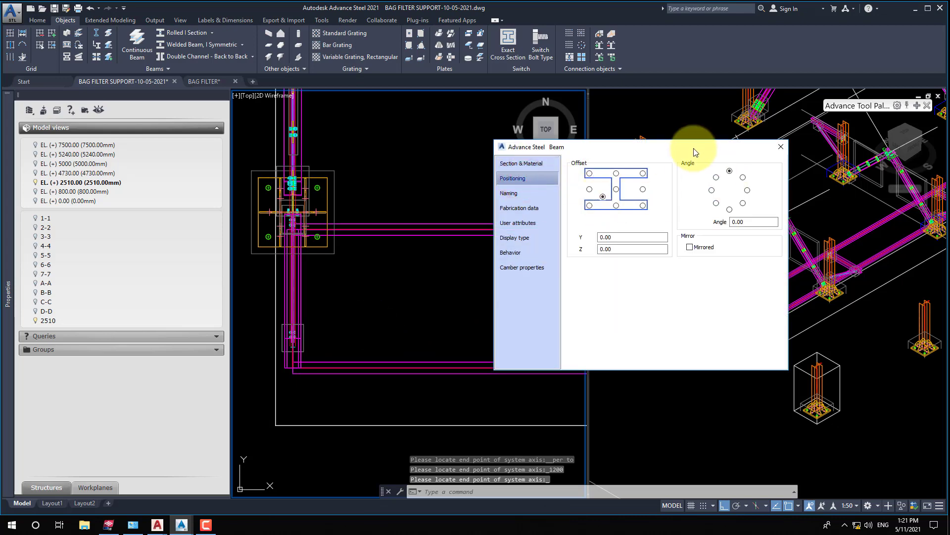
pyautogui.moveTo(694, 148); pyautogui.dragTo(451, 141)
pyautogui.scroll(2, 753, 309)
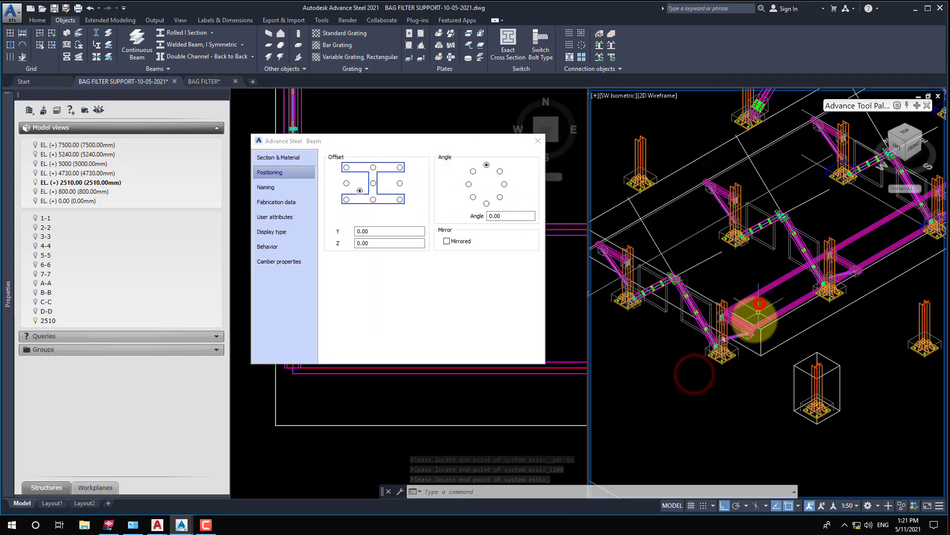
pyautogui.scroll(3, 754, 319)
pyautogui.scroll(2, 755, 338)
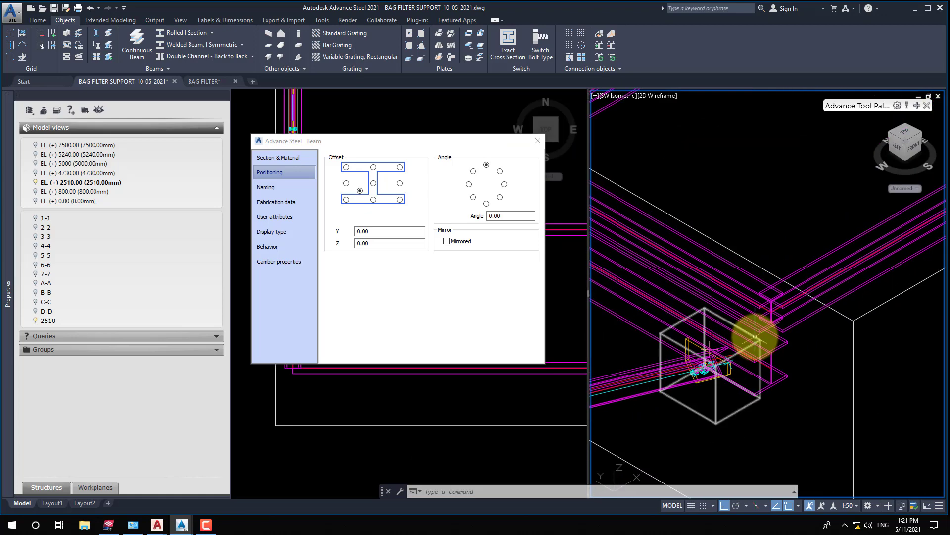
pyautogui.scroll(-2, 755, 338)
pyautogui.scroll(-2, 744, 338)
pyautogui.scroll(-2, 758, 327)
pyautogui.scroll(-2, 780, 310)
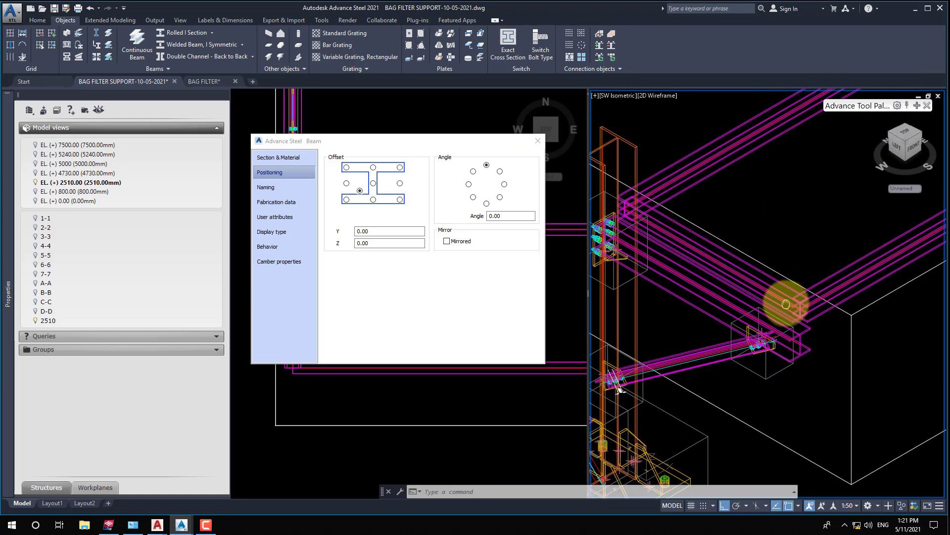
# - Close the beam settings and shade the isometric view in Conceptual style
pyautogui.click(538, 141)
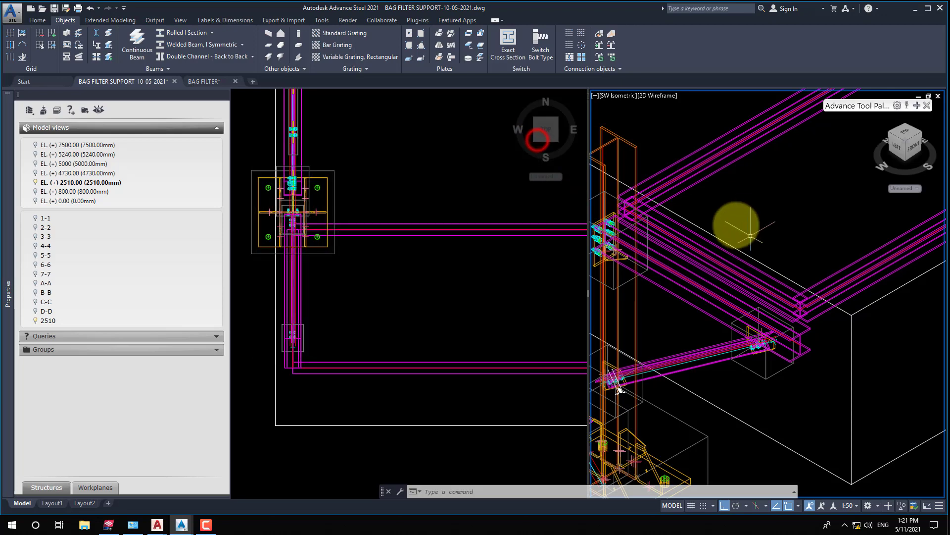
pyautogui.scroll(-2, 672, 199)
pyautogui.click(657, 96)
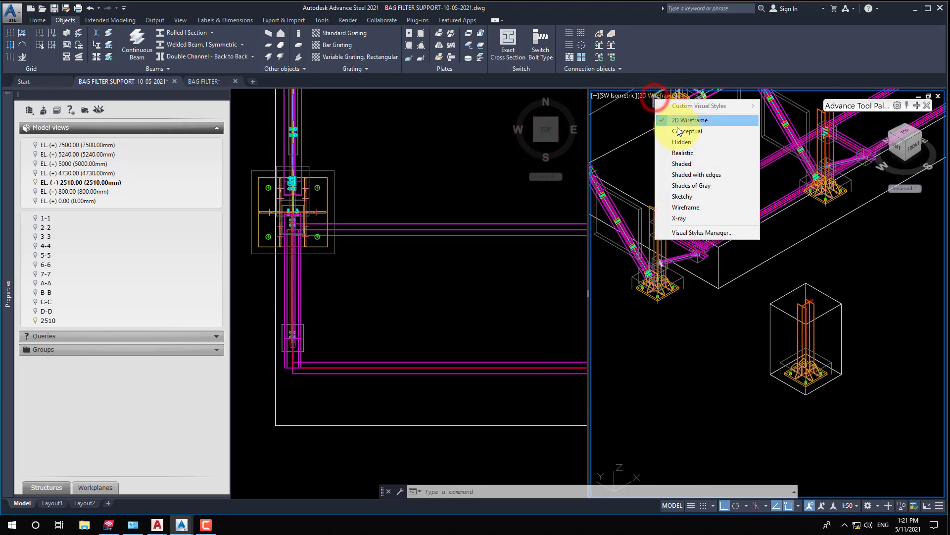
pyautogui.click(679, 133)
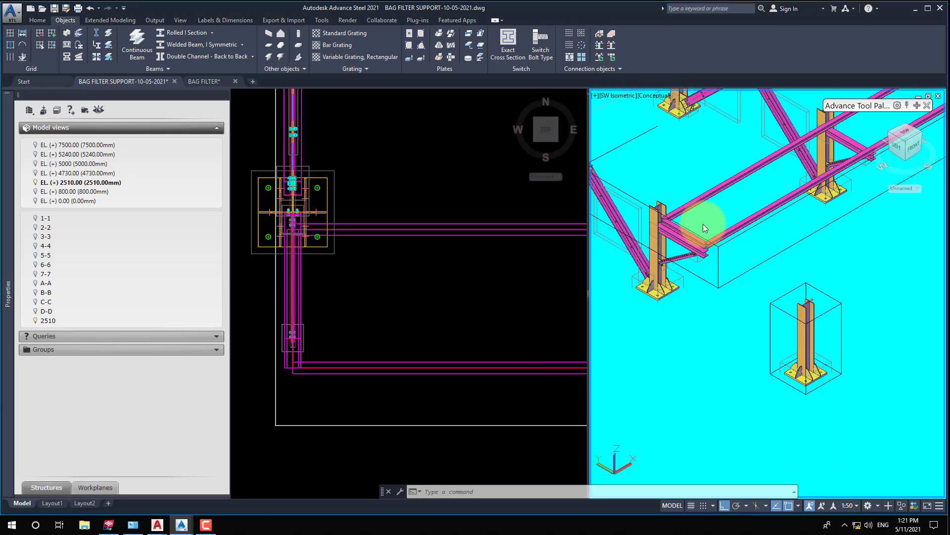
pyautogui.scroll(3, 704, 224)
pyautogui.scroll(2, 696, 230)
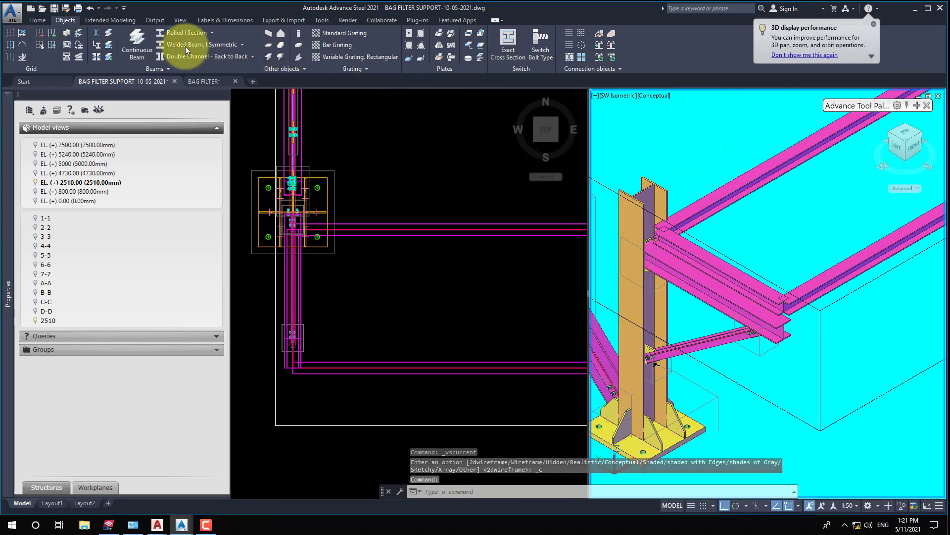
# - Split the drawing into the Three: Left viewport layout
pyautogui.click(179, 20)
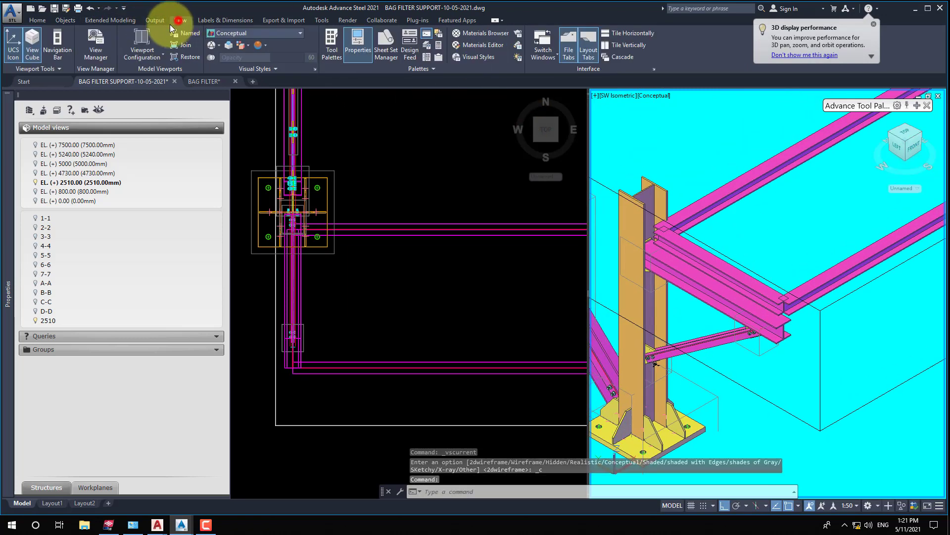
pyautogui.click(142, 52)
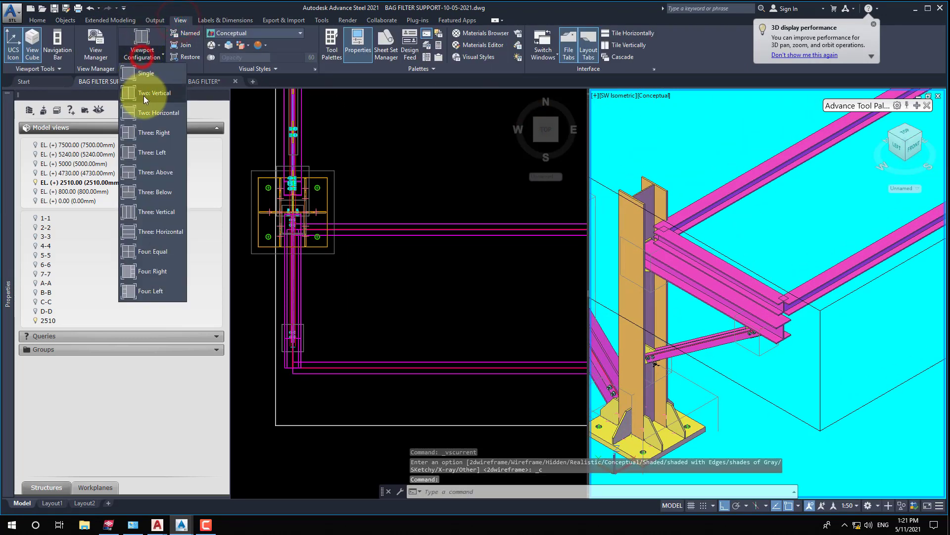
pyautogui.click(141, 152)
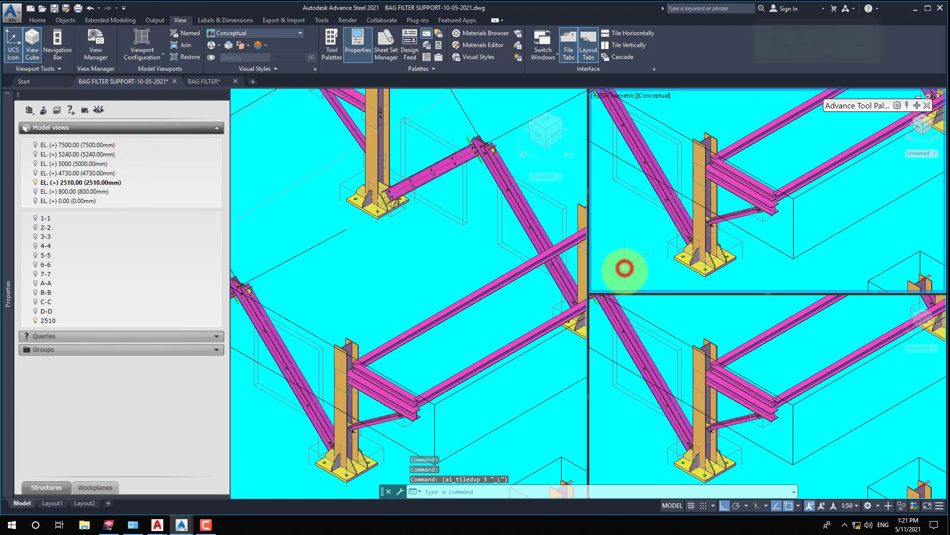
# - Set the lower-right viewport to a Left elevation in 2D Wireframe
pyautogui.moveTo(387, 273)
pyautogui.mouseDown(button='middle')
pyautogui.moveTo(361, 257)
pyautogui.moveTo(307, 171)
pyautogui.mouseUp(button='middle')
pyautogui.scroll(2, 308, 170)
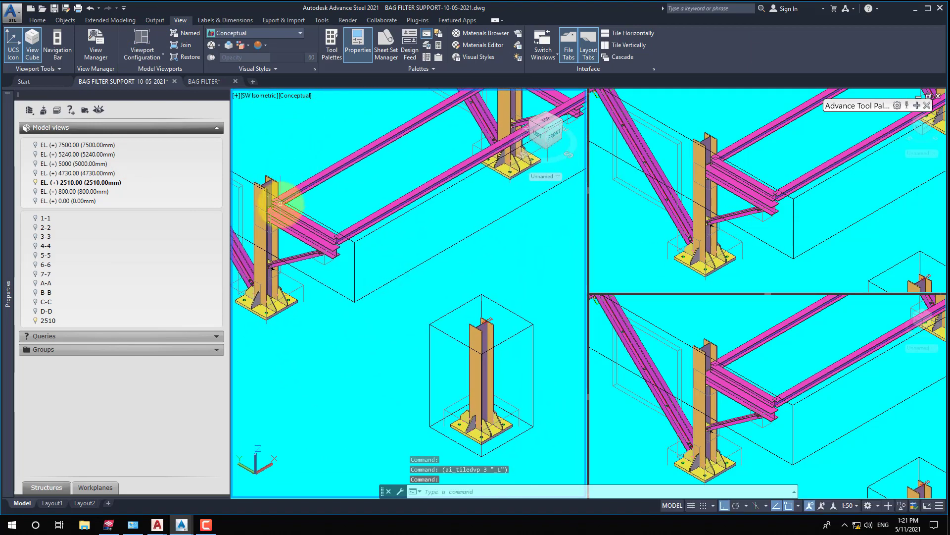
pyautogui.scroll(2, 329, 206)
pyautogui.click(678, 329)
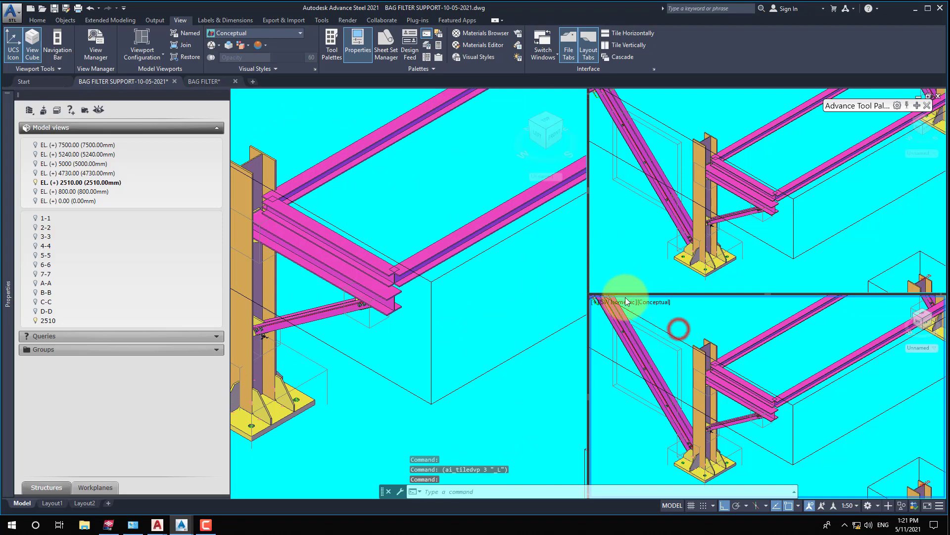
pyautogui.click(624, 303)
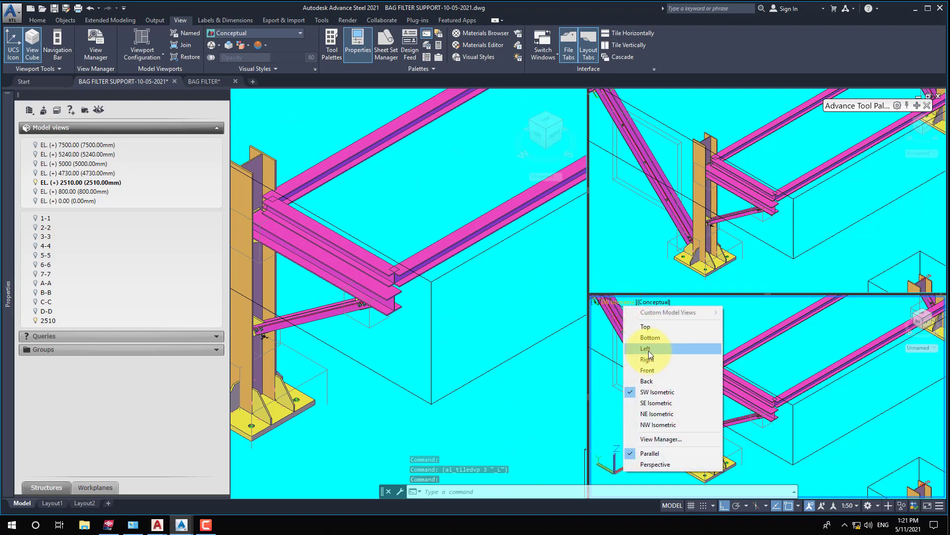
pyautogui.click(649, 353)
pyautogui.click(637, 303)
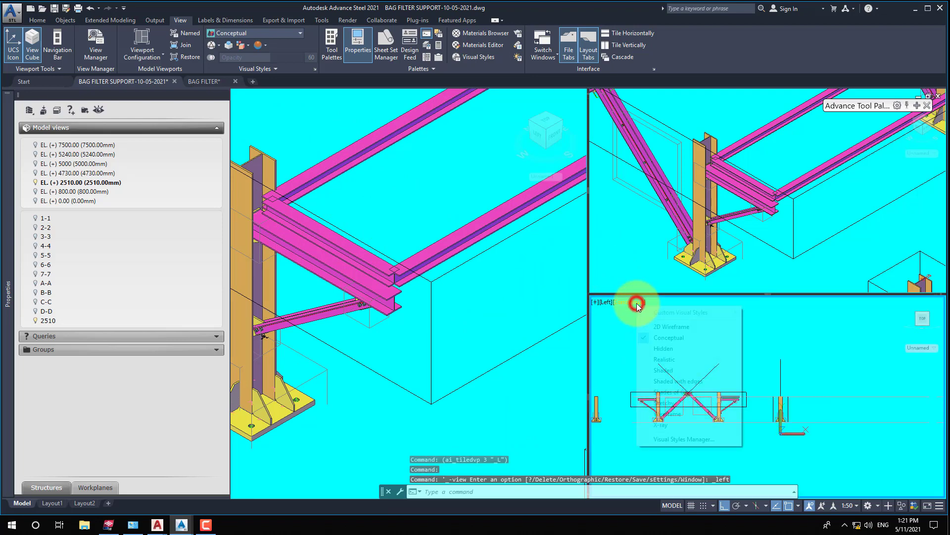
pyautogui.click(664, 326)
# - Set the large left viewport to Top view in 2D Wireframe
pyautogui.click(626, 244)
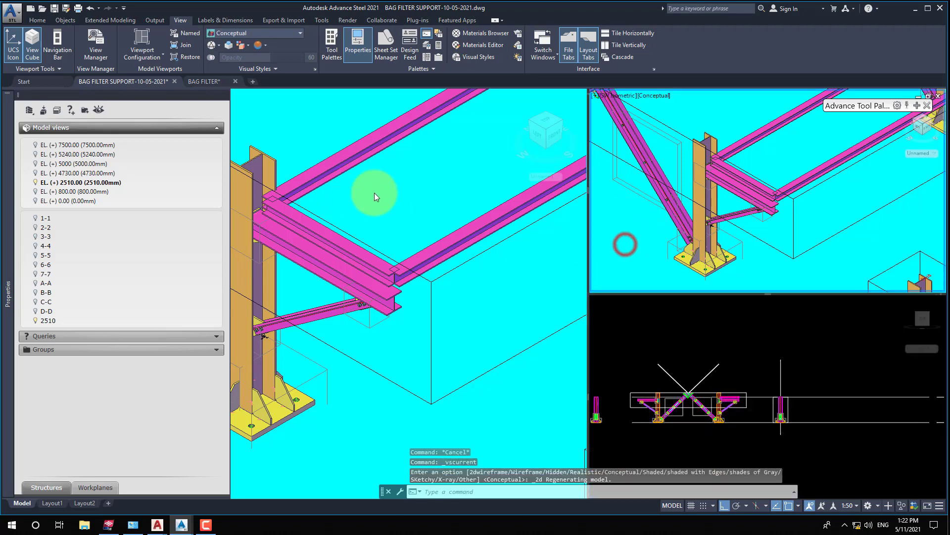
pyautogui.click(397, 201)
pyautogui.click(260, 97)
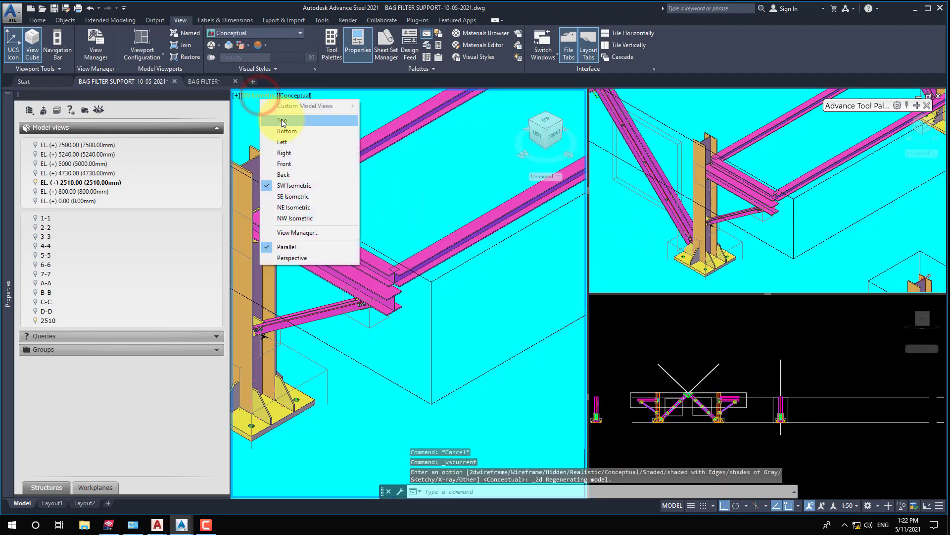
pyautogui.click(281, 121)
pyautogui.click(269, 97)
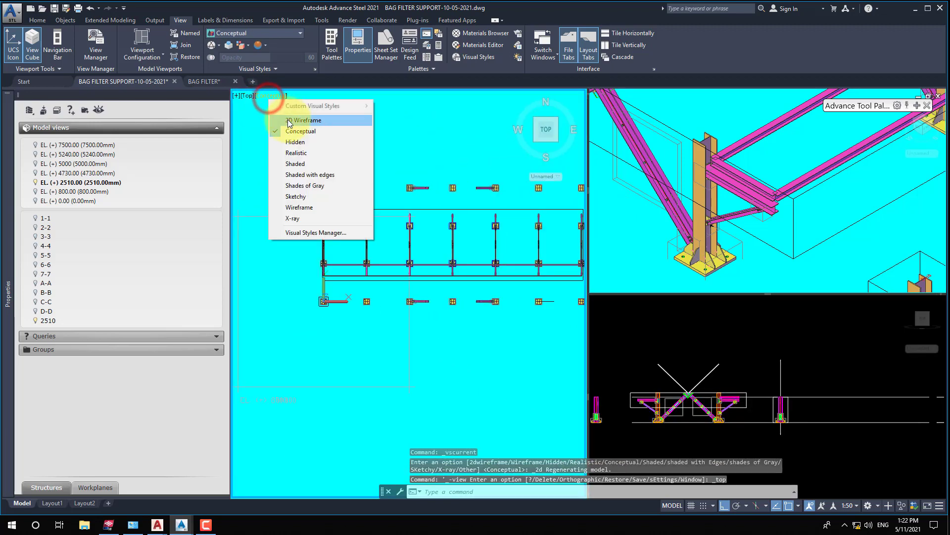
pyautogui.click(288, 121)
pyautogui.scroll(5, 330, 281)
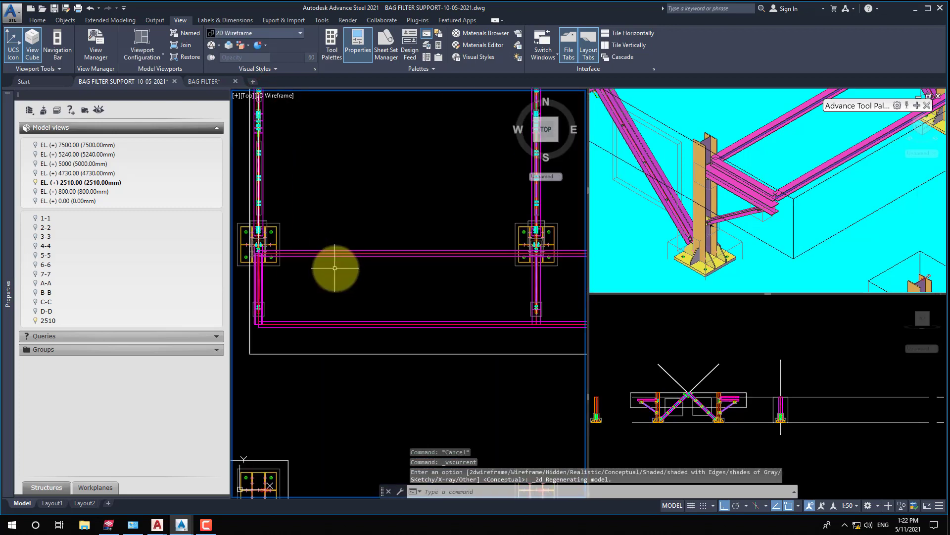
pyautogui.click(690, 360)
pyautogui.scroll(3, 694, 401)
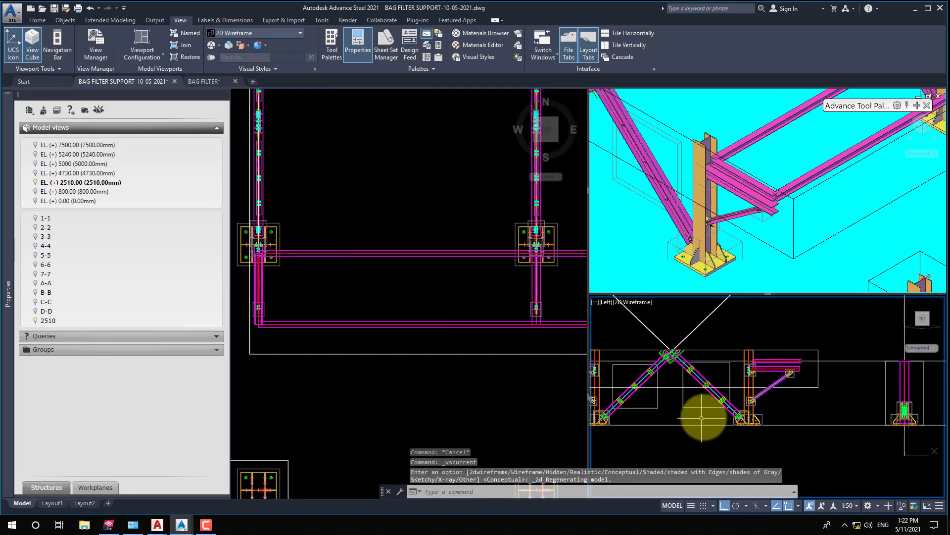
pyautogui.scroll(3, 802, 357)
pyautogui.scroll(2, 809, 353)
pyautogui.scroll(1, 798, 358)
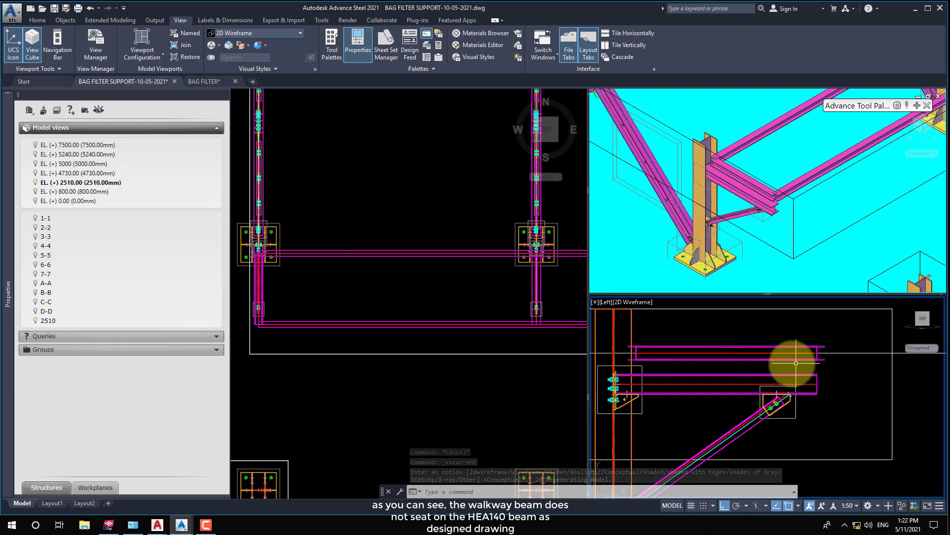
pyautogui.scroll(2, 817, 357)
pyautogui.scroll(-2, 824, 364)
pyautogui.scroll(-2, 831, 375)
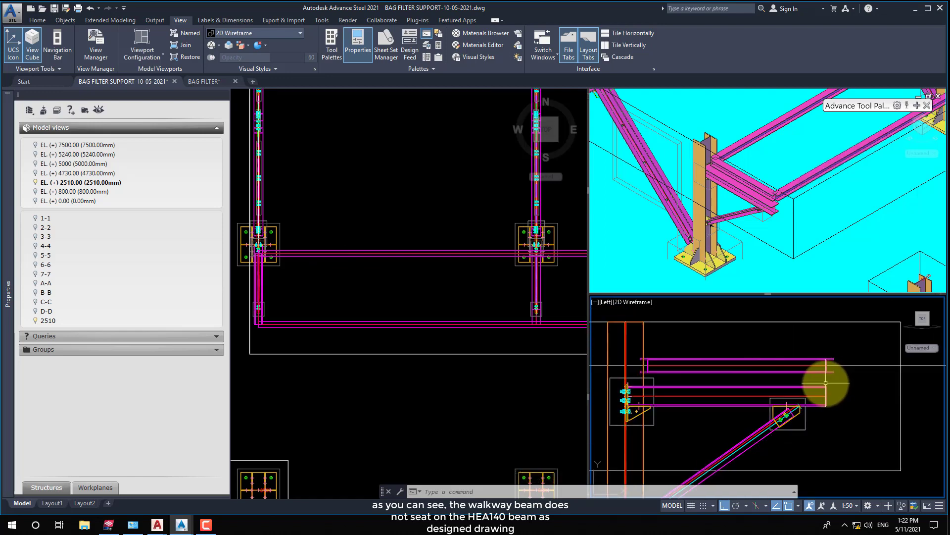
pyautogui.scroll(-1, 821, 385)
pyautogui.scroll(2, 637, 382)
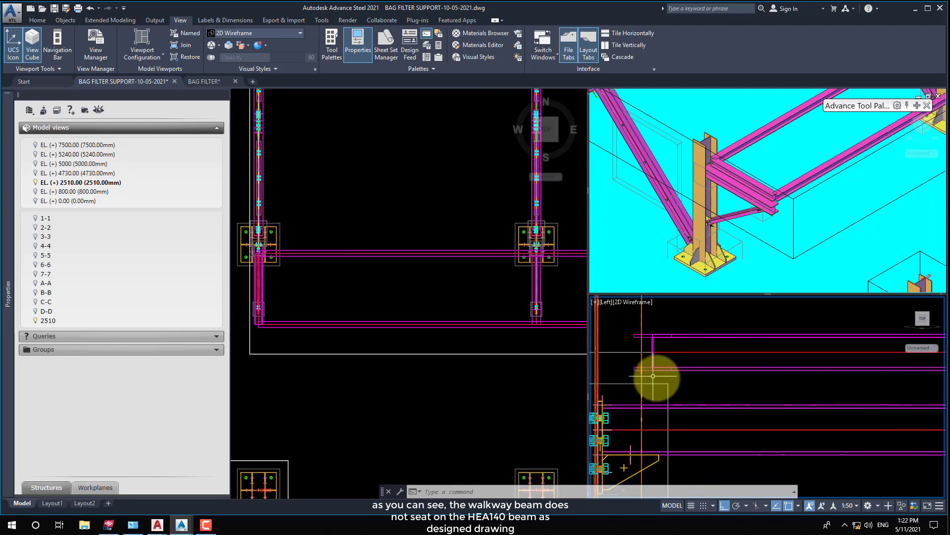
pyautogui.scroll(-2, 658, 382)
pyautogui.scroll(1, 616, 383)
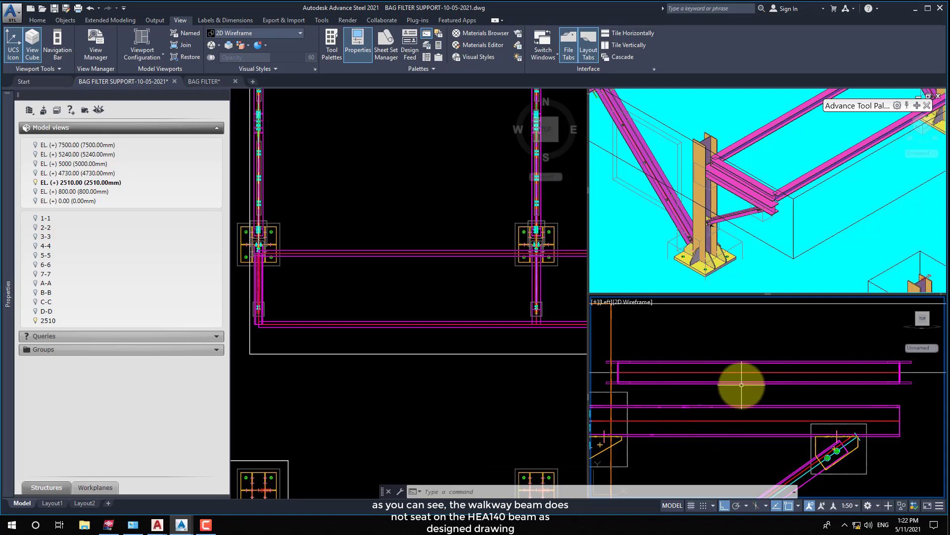
# - Select the walkway boundary beams, checking them in the 3D view
pyautogui.click(741, 384)
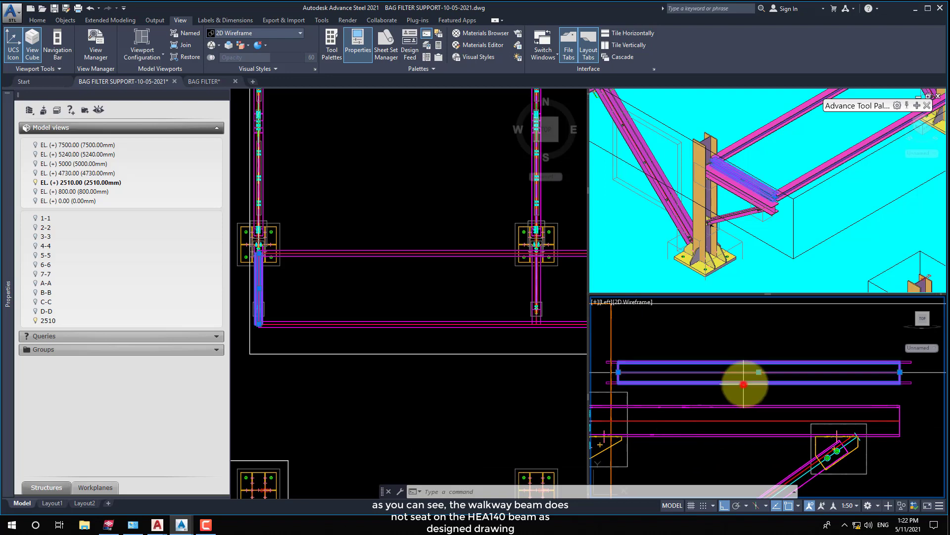
pyautogui.click(492, 278)
pyautogui.scroll(2, 742, 238)
pyautogui.click(747, 141)
pyautogui.scroll(2, 724, 260)
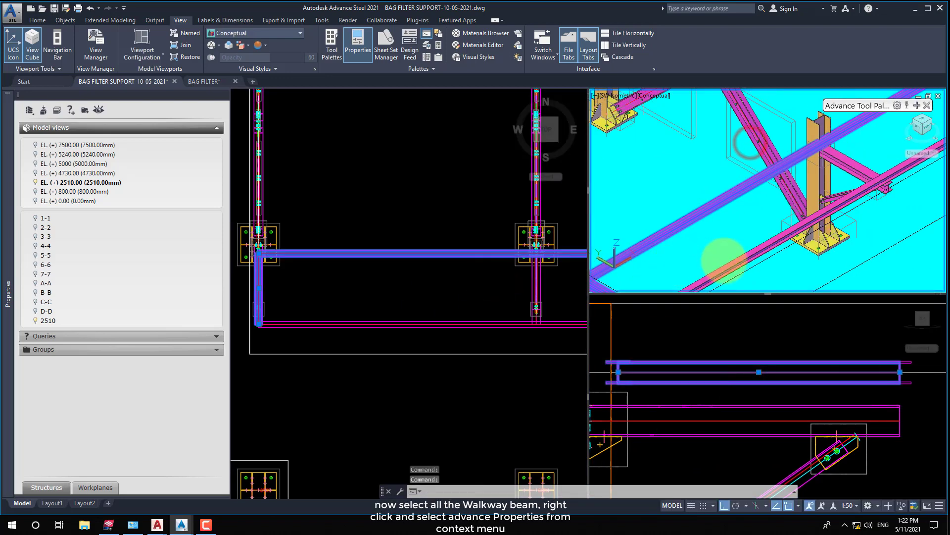
pyautogui.scroll(-2, 735, 249)
pyautogui.scroll(-1, 749, 236)
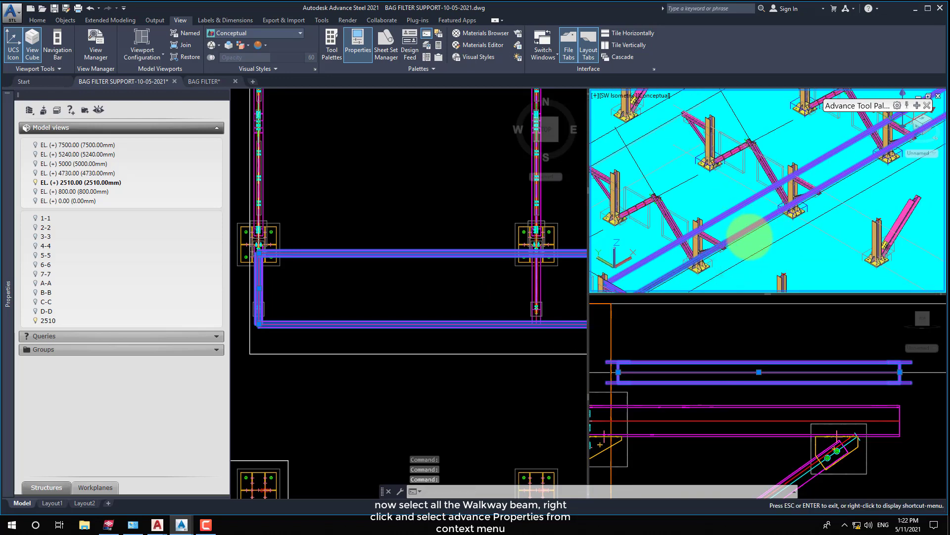
pyautogui.scroll(1, 742, 237)
pyautogui.scroll(1, 780, 196)
pyautogui.scroll(-2, 716, 244)
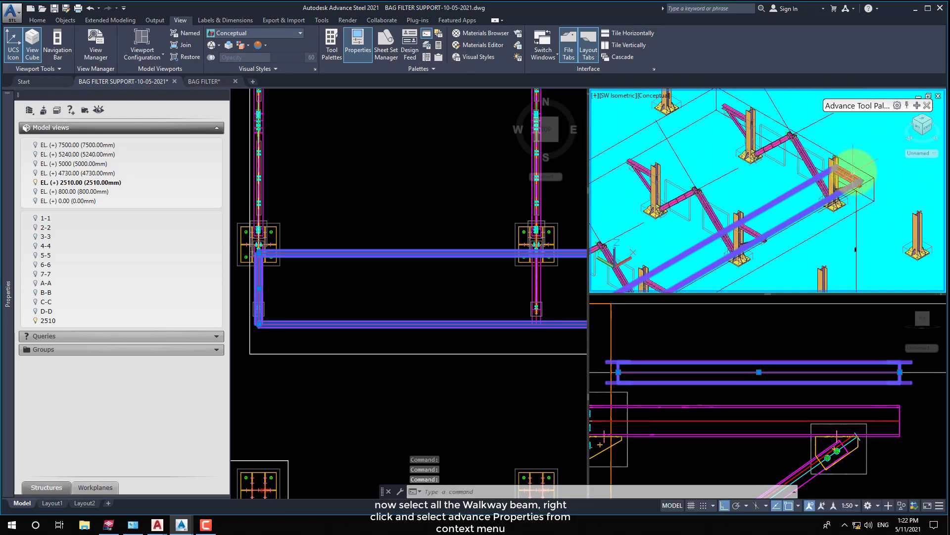
pyautogui.scroll(2, 854, 175)
# - Change the selected beams' section from HEA100 to UPN channel UPN 140
pyautogui.rightClick(850, 171)
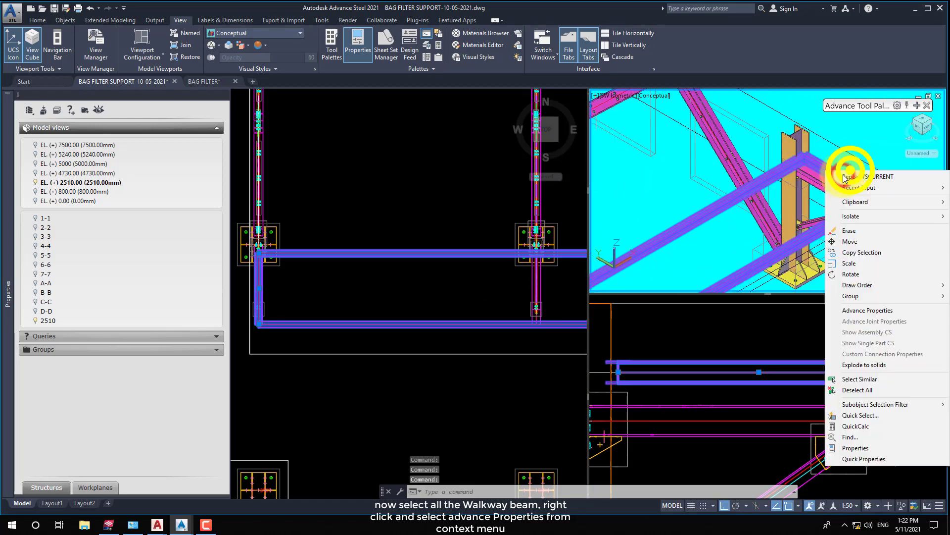
pyautogui.click(872, 315)
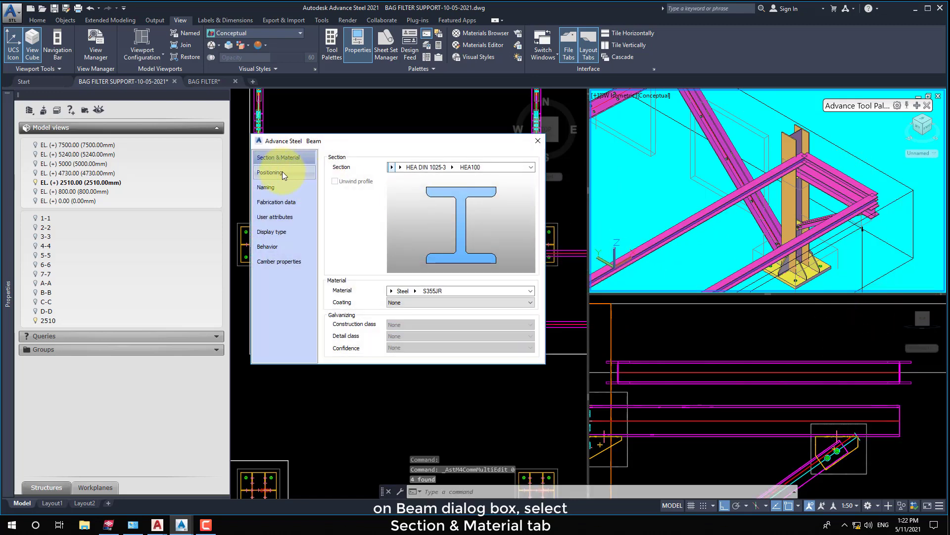
pyautogui.click(282, 174)
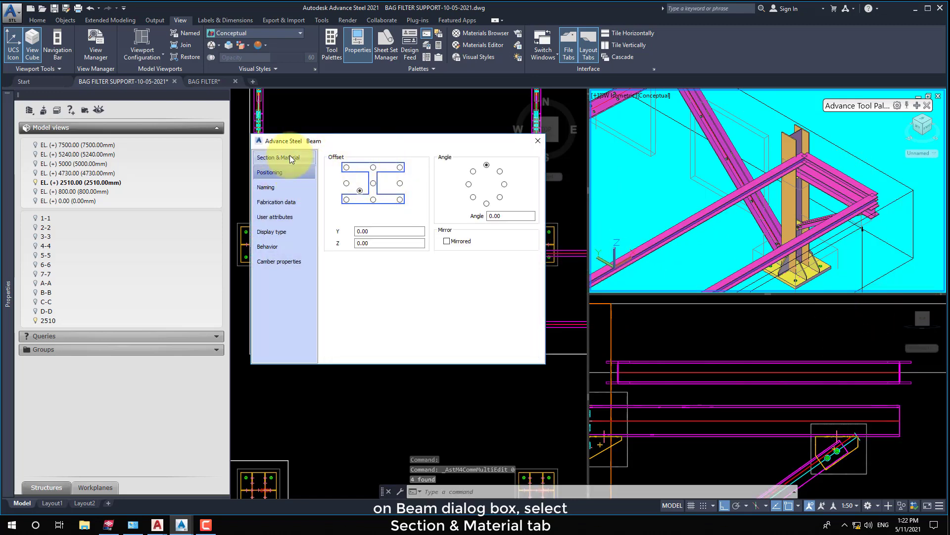
pyautogui.click(288, 157)
pyautogui.click(391, 167)
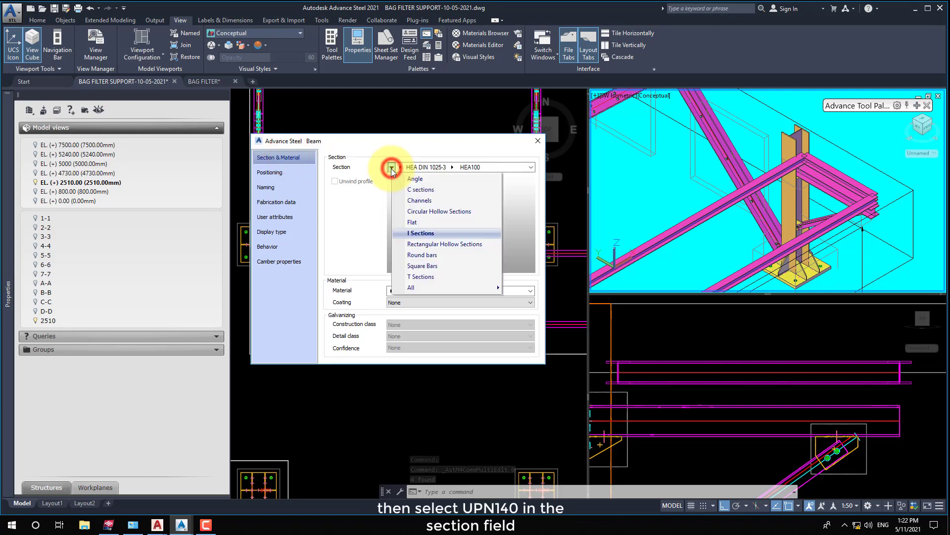
pyautogui.click(416, 199)
pyautogui.click(399, 167)
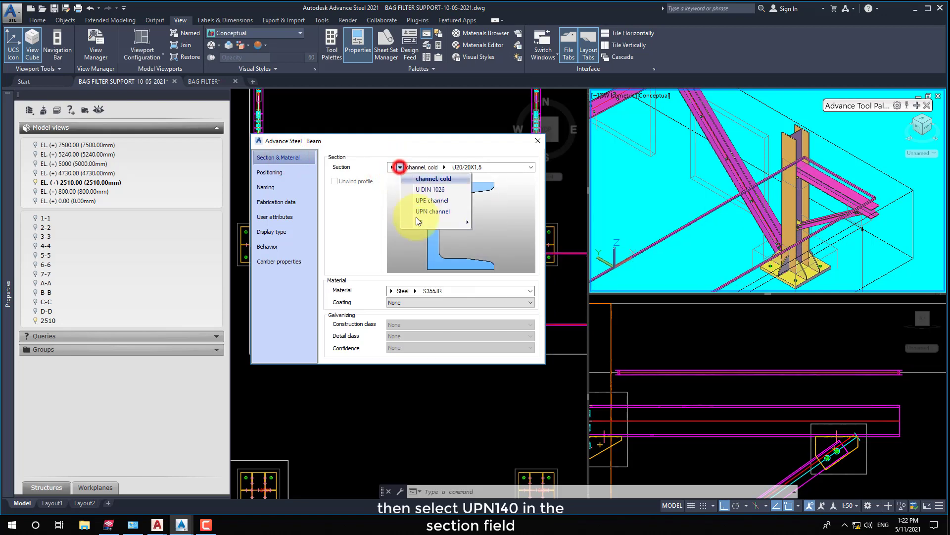
pyautogui.click(427, 212)
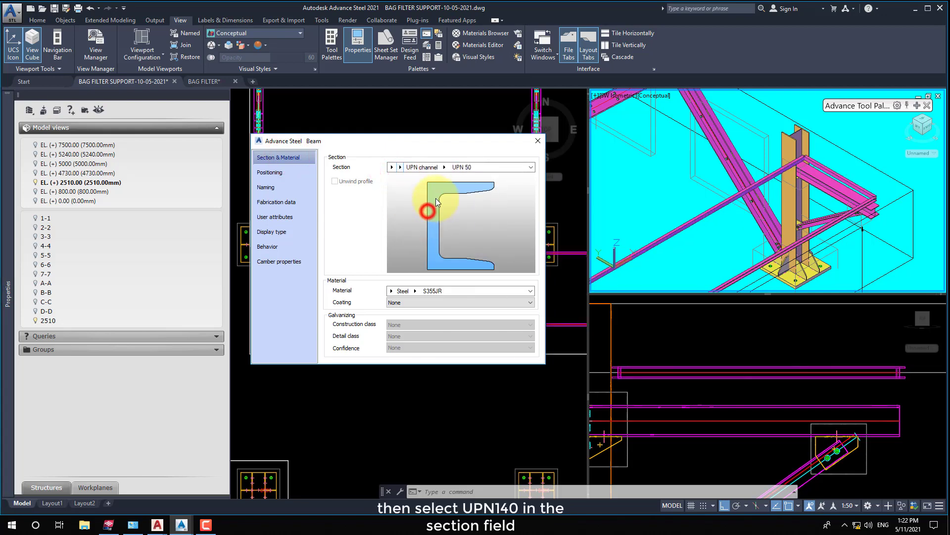
pyautogui.click(444, 168)
pyautogui.click(460, 243)
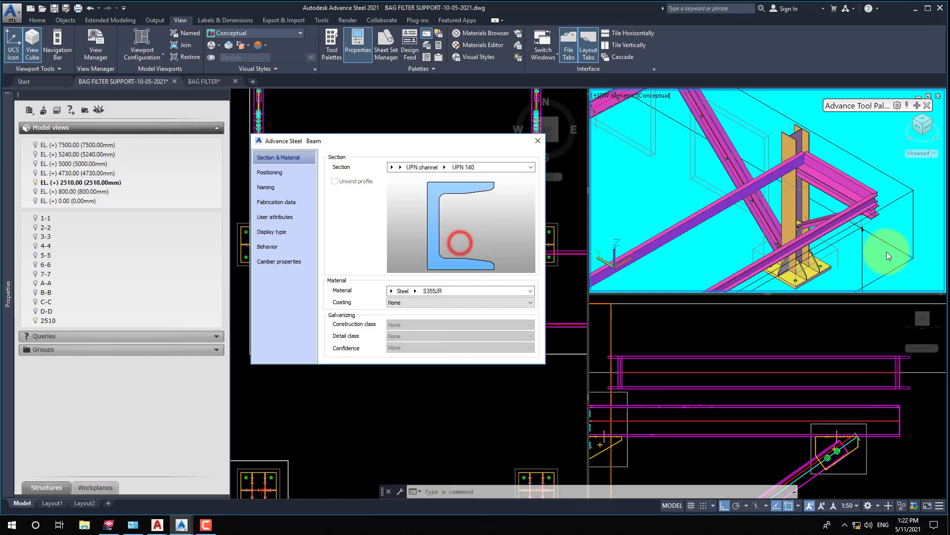
pyautogui.click(794, 391)
pyautogui.scroll(2, 854, 388)
pyautogui.scroll(2, 852, 387)
pyautogui.scroll(-2, 854, 389)
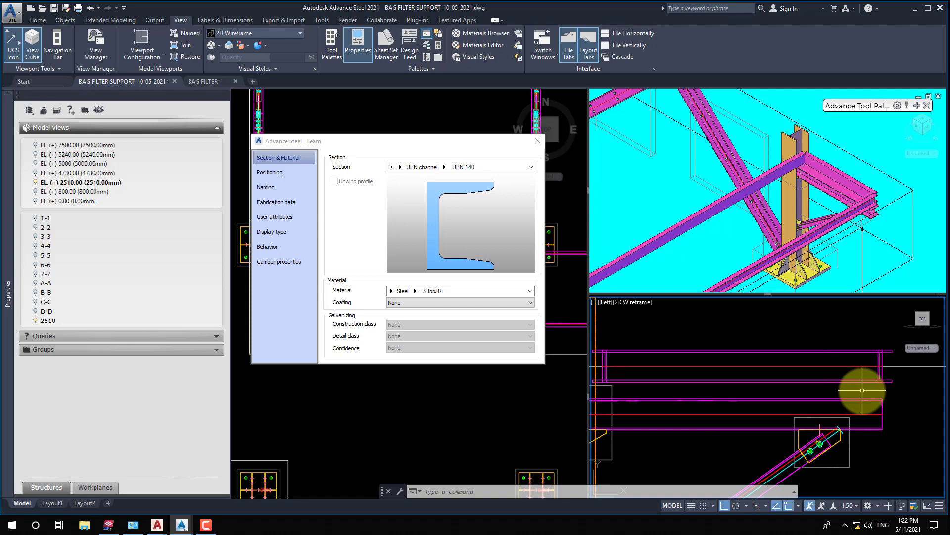
# - Set the UPN 140 beams' insertion axis to the top-left Offset corner
pyautogui.click(878, 242)
pyautogui.scroll(3, 874, 190)
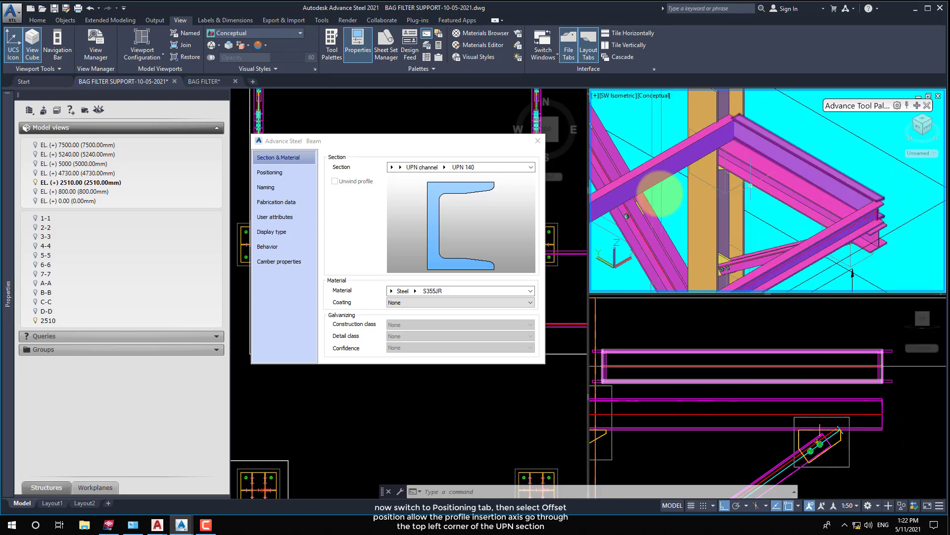
pyautogui.click(269, 173)
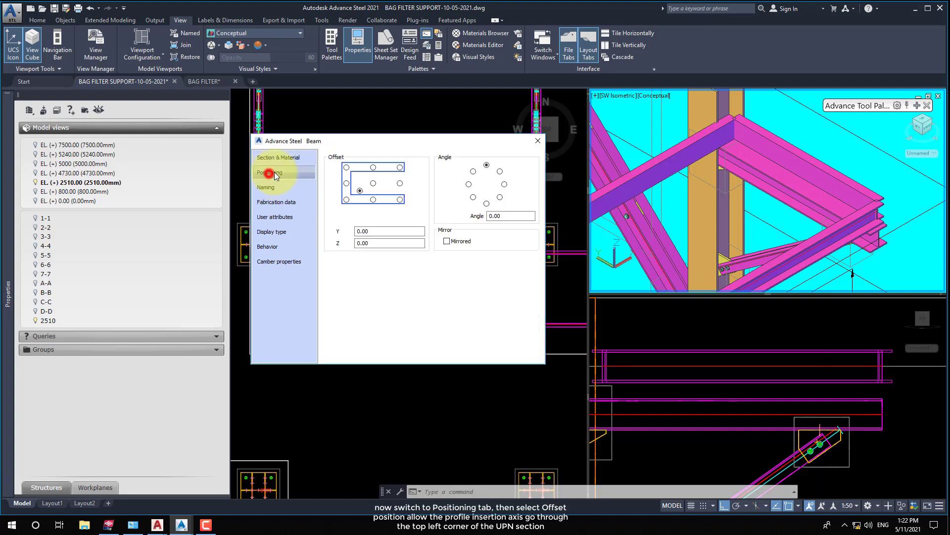
pyautogui.click(347, 168)
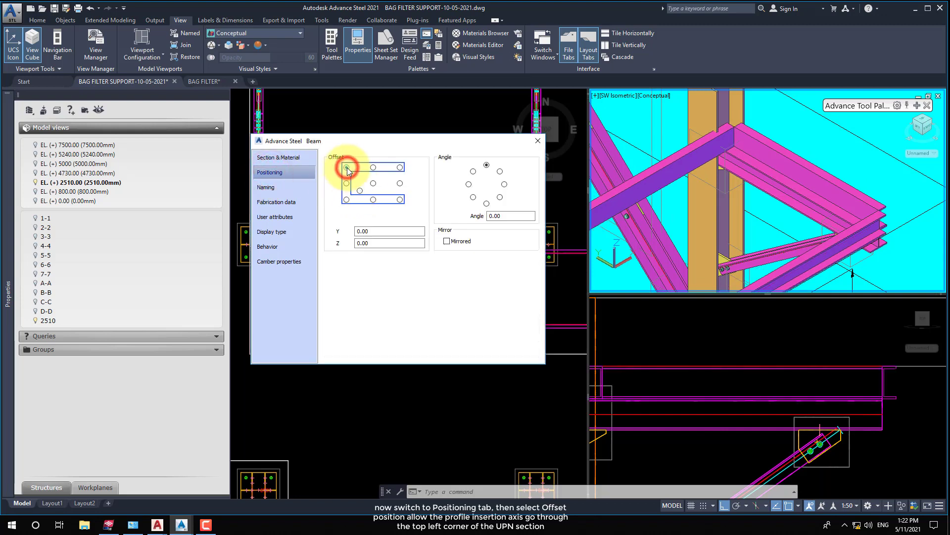
pyautogui.click(827, 397)
pyautogui.moveTo(774, 405)
pyautogui.mouseDown(button='middle')
pyautogui.moveTo(812, 402)
pyautogui.moveTo(799, 401)
pyautogui.mouseUp(button='middle')
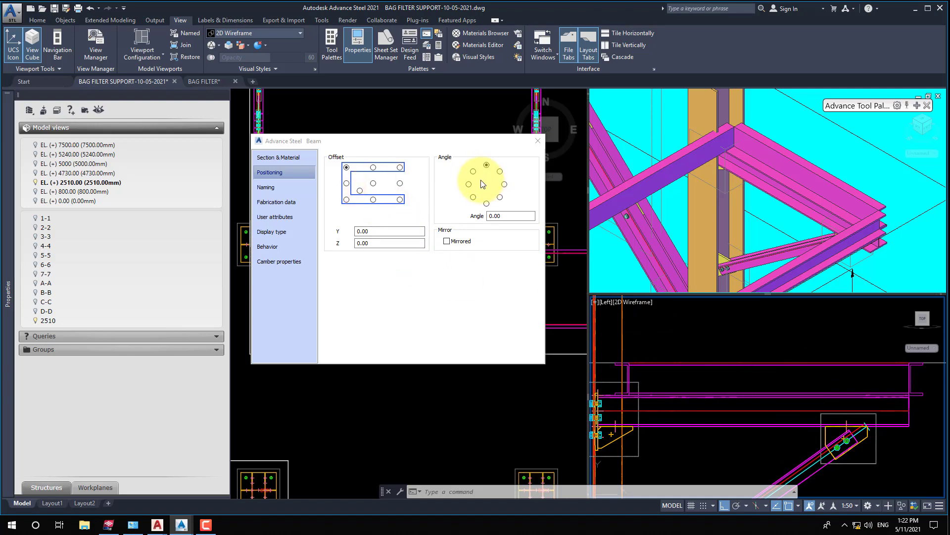
# - Keep the angle at 0 and mirror the channels so their flanges face inward
pyautogui.click(504, 185)
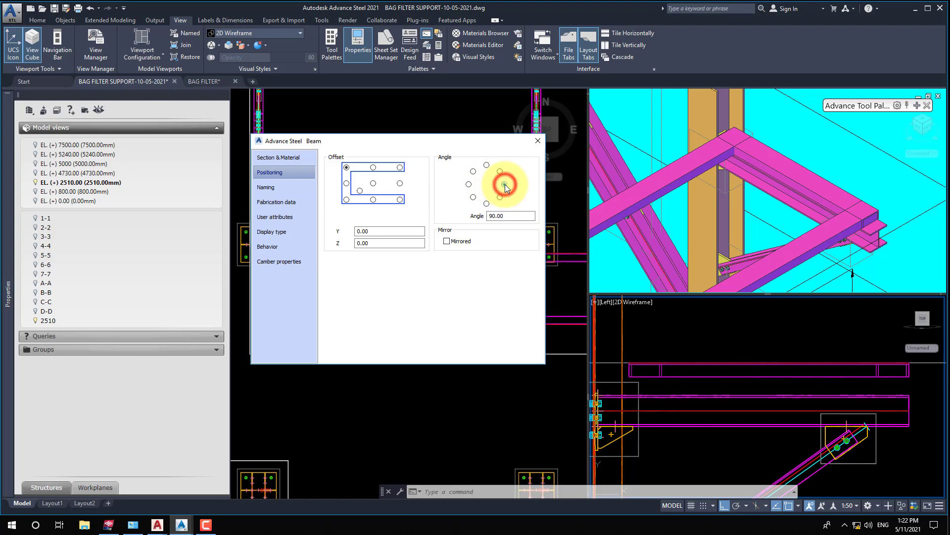
pyautogui.click(487, 167)
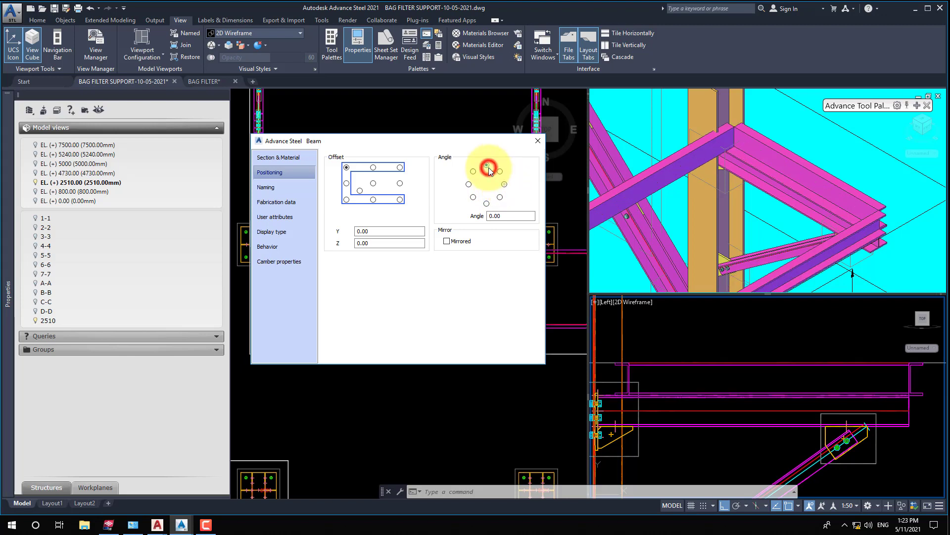
pyautogui.click(454, 244)
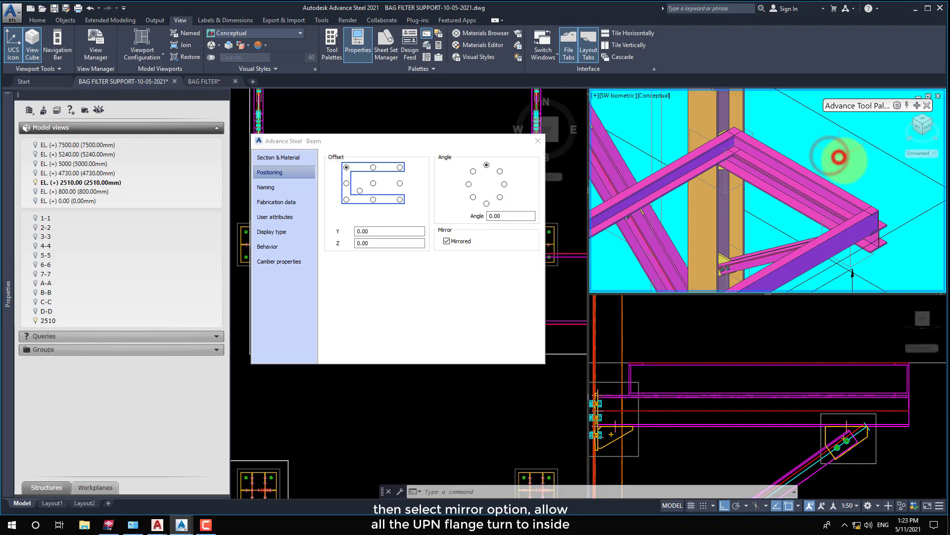
pyautogui.moveTo(849, 153)
pyautogui.keyDown('shift'); pyautogui.mouseDown(button='middle')
pyautogui.moveTo(754, 200)
pyautogui.moveTo(823, 159)
pyautogui.moveTo(809, 153)
pyautogui.moveTo(829, 157)
pyautogui.moveTo(712, 230)
pyautogui.moveTo(721, 234)
pyautogui.moveTo(711, 244)
pyautogui.moveTo(683, 242)
pyautogui.moveTo(669, 211)
pyautogui.mouseUp(button='middle'); pyautogui.keyUp('shift')
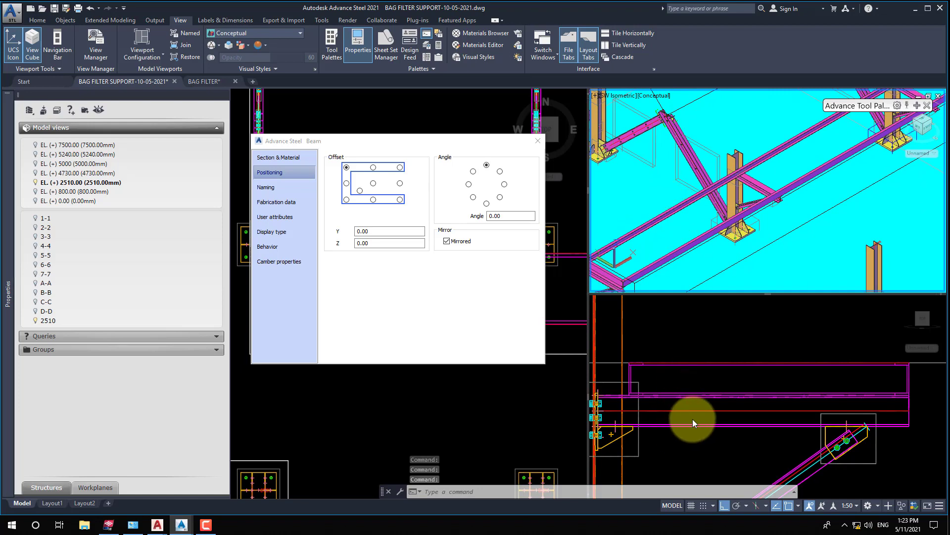
# - Close the beam properties and select the walkway channel in the Left view
pyautogui.click(537, 141)
pyautogui.click(671, 191)
pyautogui.scroll(2, 784, 190)
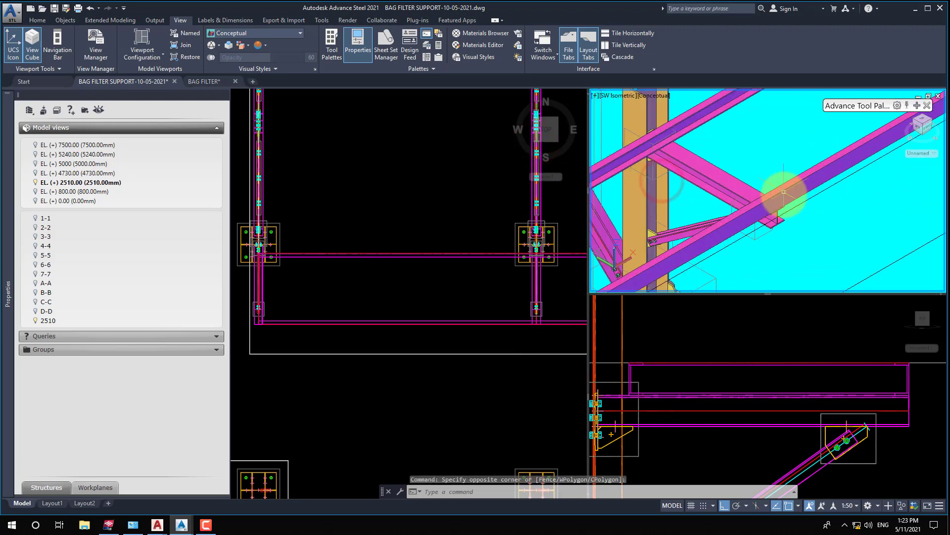
pyautogui.scroll(-1, 785, 200)
pyautogui.click(405, 315)
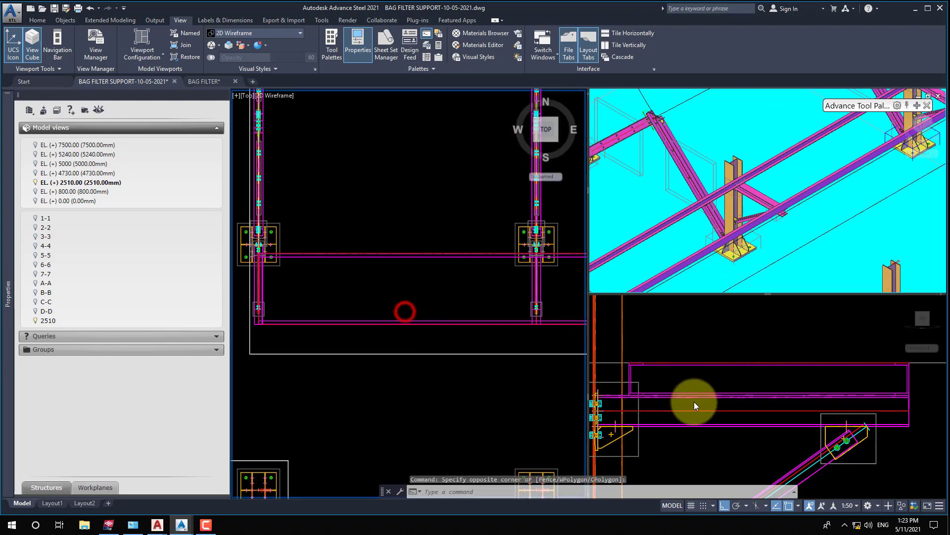
pyautogui.click(695, 402)
pyautogui.click(690, 365)
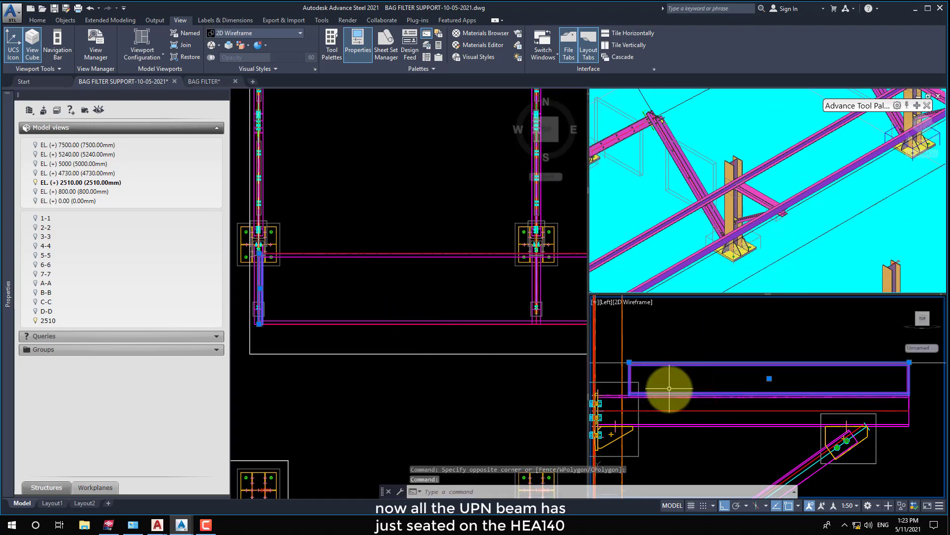
pyautogui.write('m')
# - Move the channel 100 down so it seats on the HEA140 beams
pyautogui.press('Return')
pyautogui.scroll(-4, 649, 314)
pyautogui.click(829, 362)
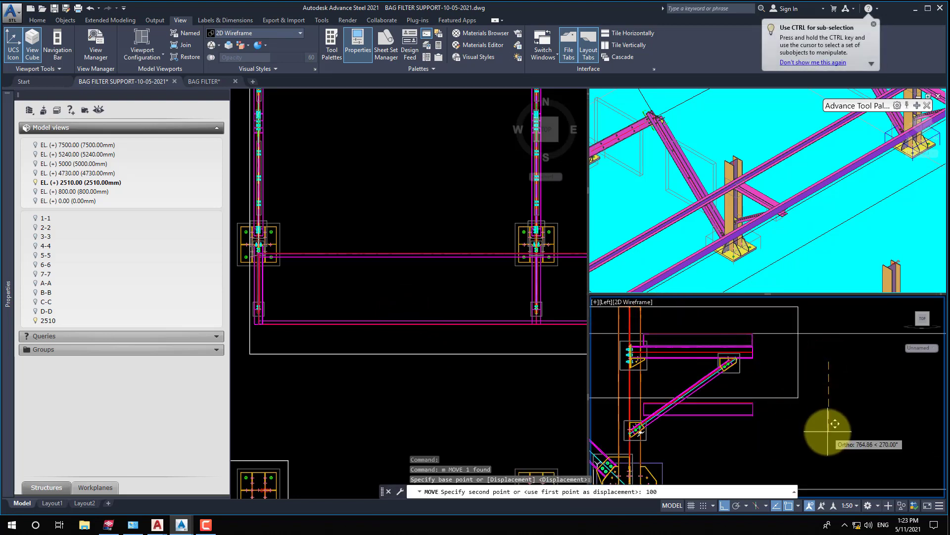
pyautogui.press('Return')
pyautogui.scroll(2, 694, 341)
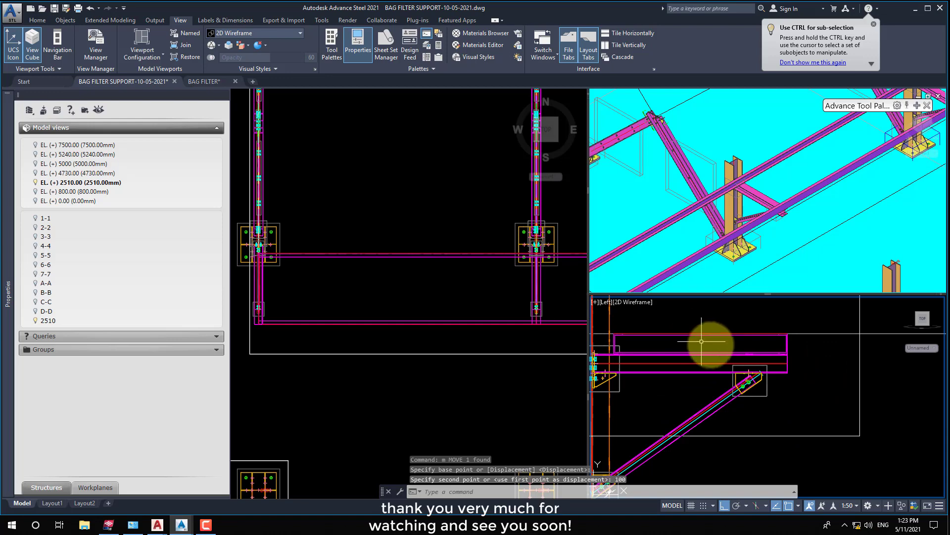
pyautogui.click(694, 279)
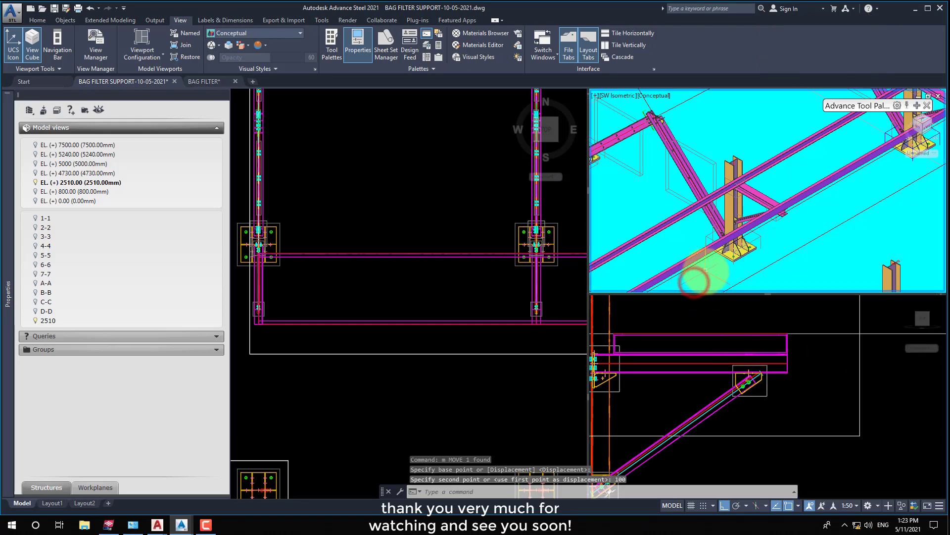